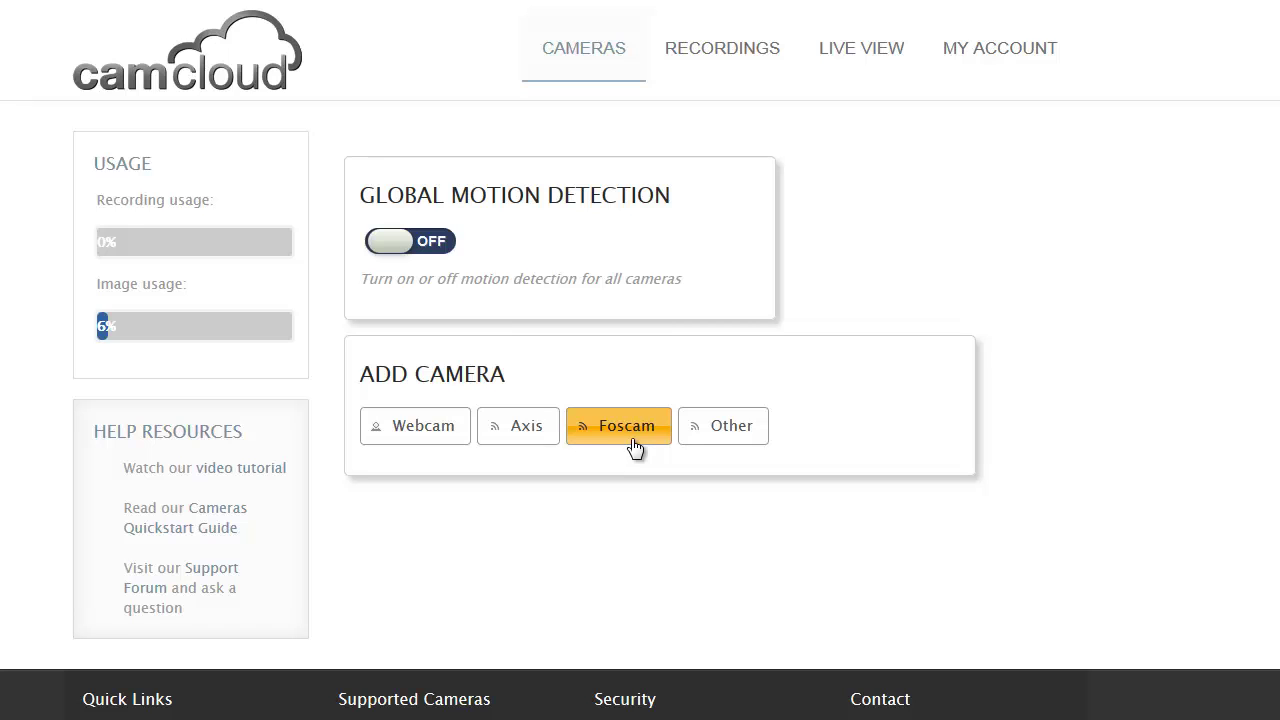
# Step: Start adding a Foscam camera and choose FI9821W as its camera model
pyautogui.click(634, 447)
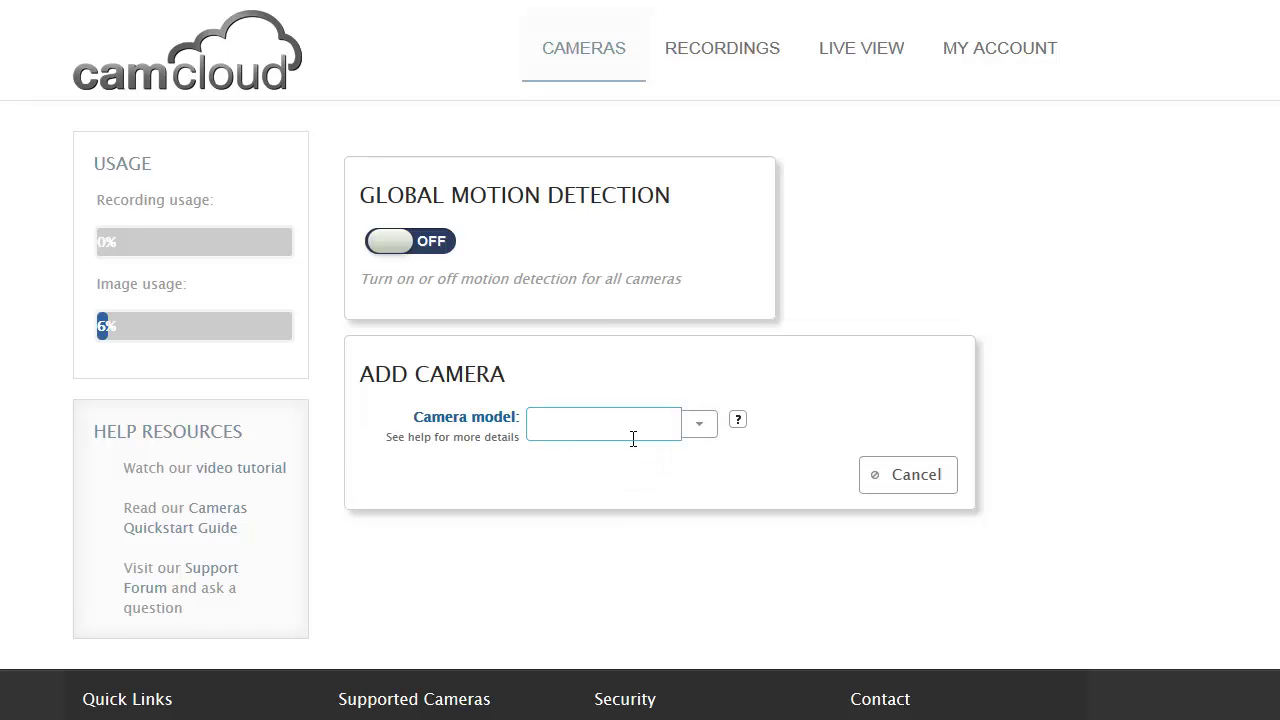
pyautogui.click(700, 430)
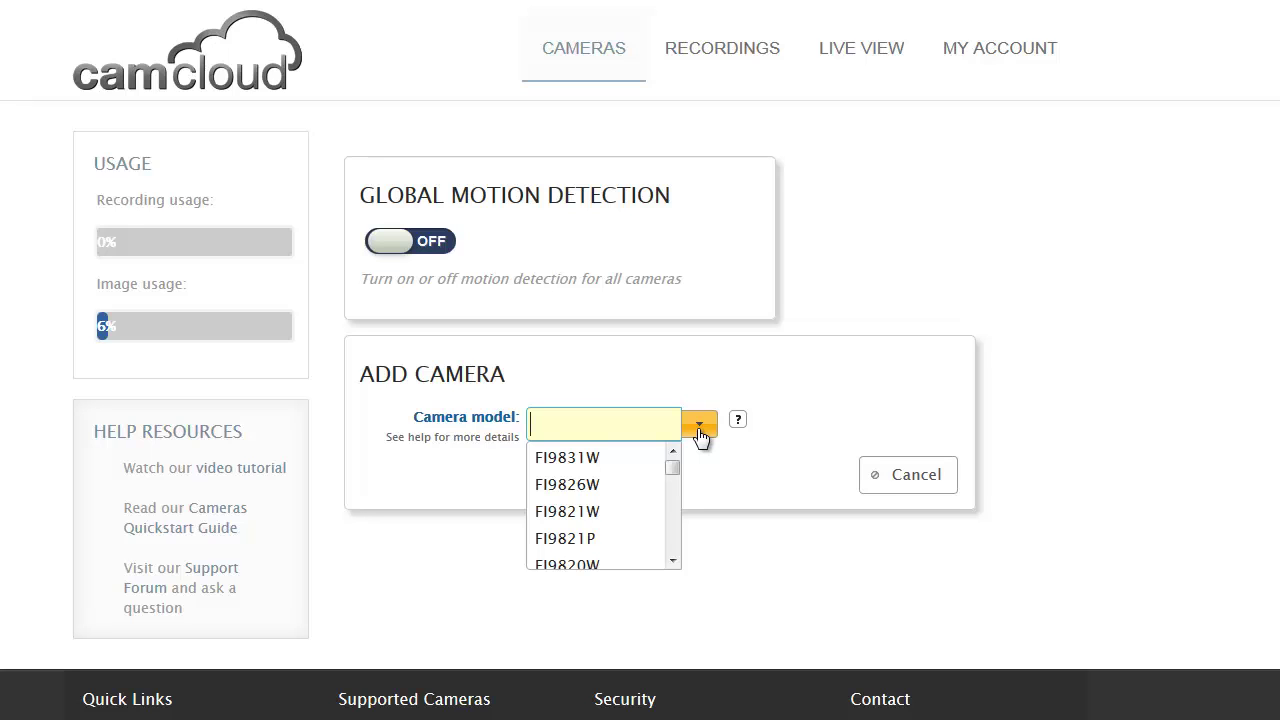
pyautogui.click(675, 561)
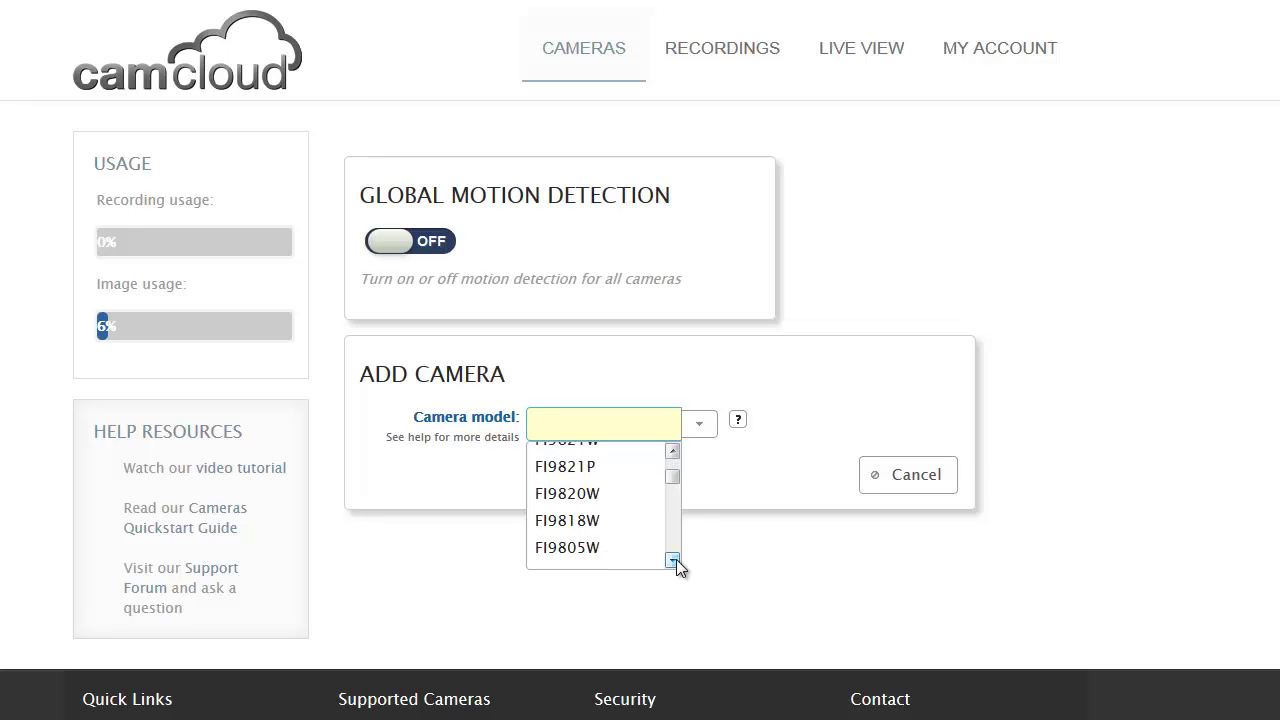
pyautogui.moveTo(672, 478); pyautogui.dragTo(673, 456)
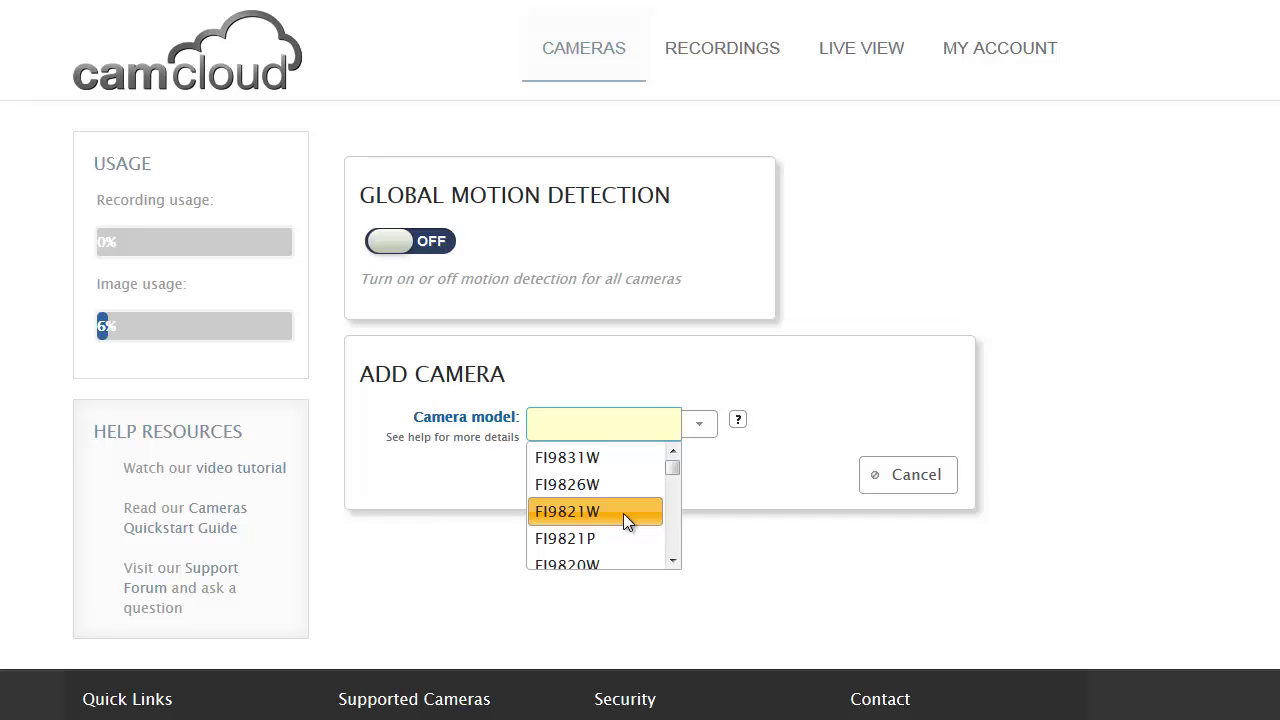
pyautogui.click(623, 513)
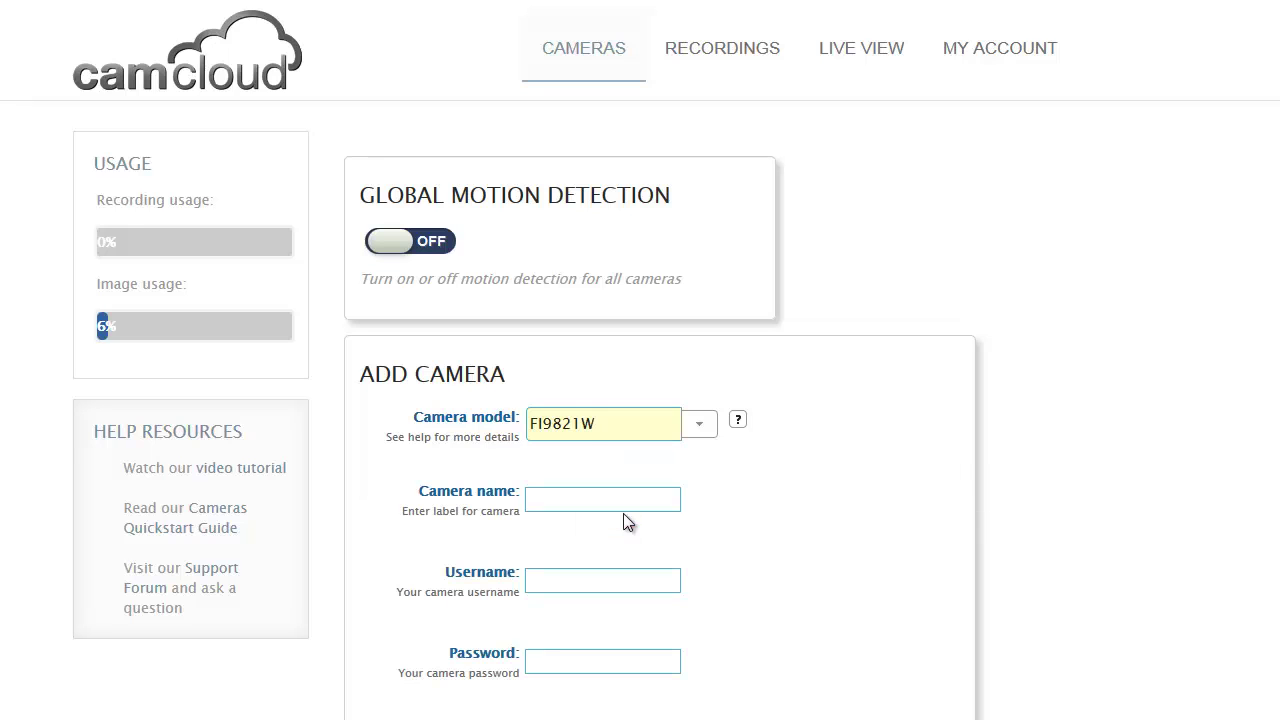
# Step: Name the camera 'Office Foscam' from the suggestions and enter the camera's username and password
pyautogui.scroll(-2, 88, 425)
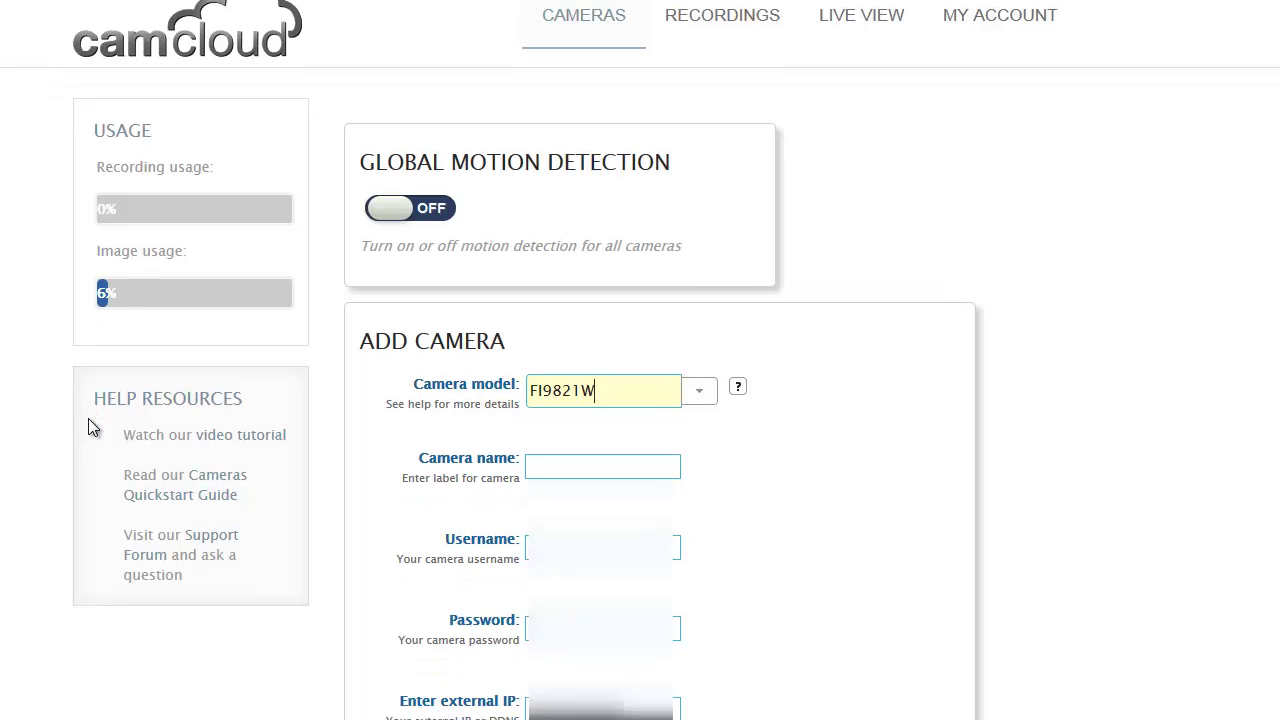
pyautogui.scroll(-2, 89, 411)
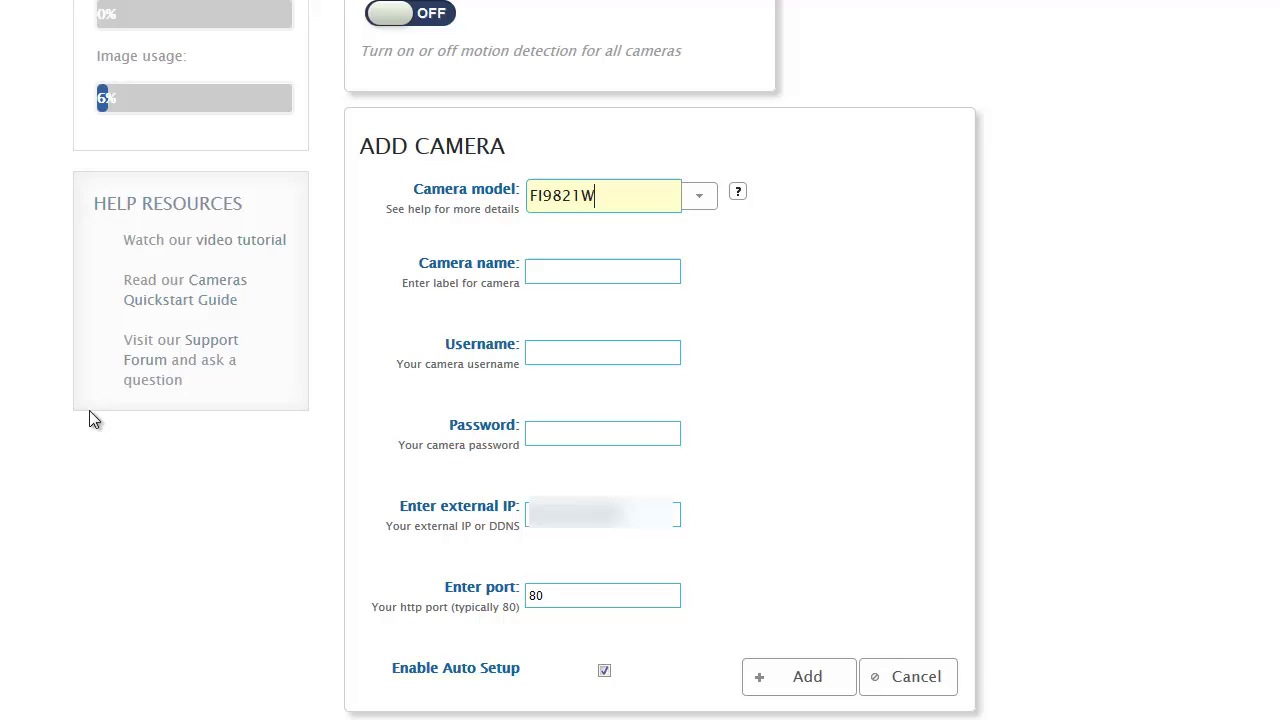
pyautogui.click(572, 279)
pyautogui.write('Off')
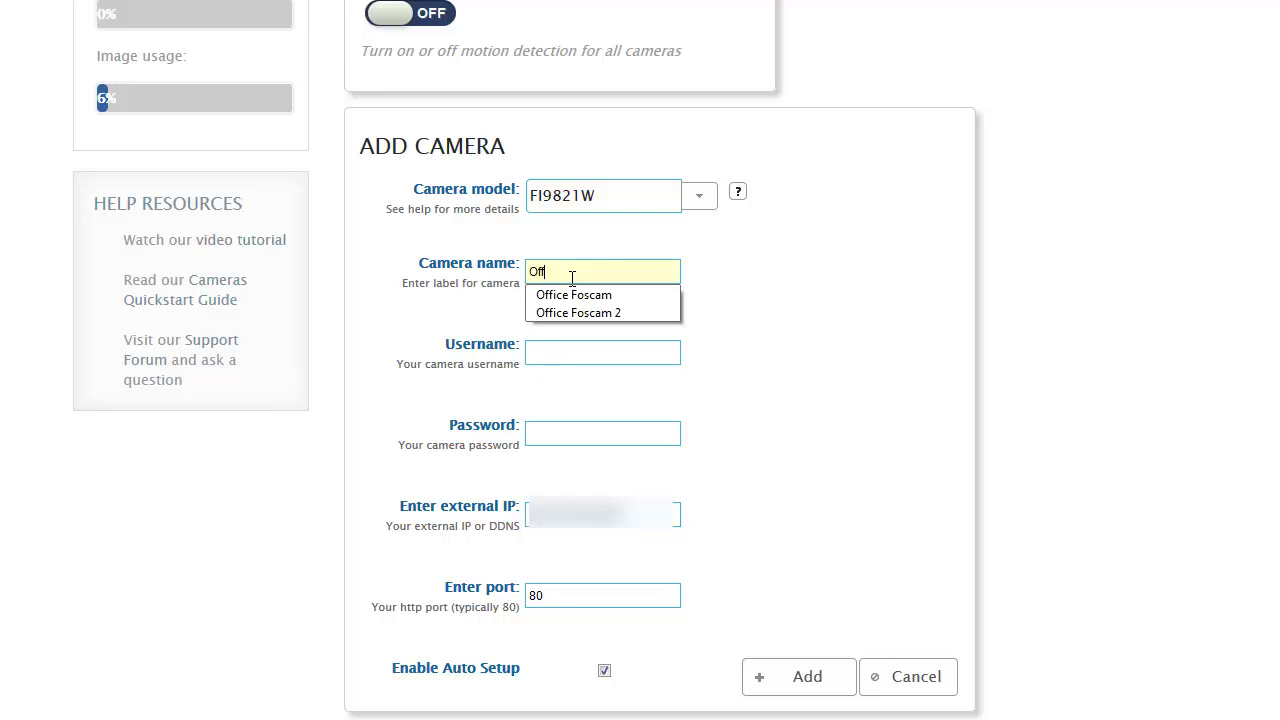
pyautogui.click(588, 300)
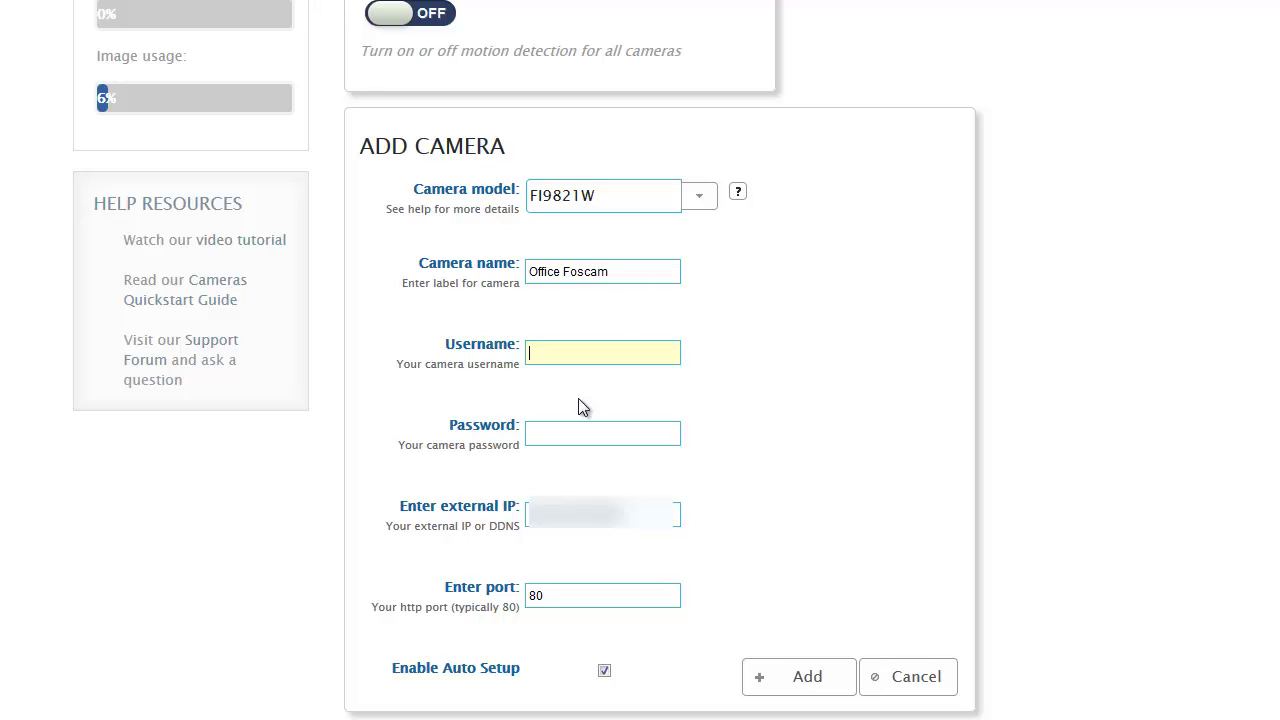
pyautogui.write('admin')
pyautogui.press('Tab')
pyautogui.write('••')
# Step: Replace the default port 80 with 2027, taken from the autocomplete suggestion
pyautogui.click(570, 591)
pyautogui.press('BackSpace')
pyautogui.press('BackSpace')
pyautogui.write('202')
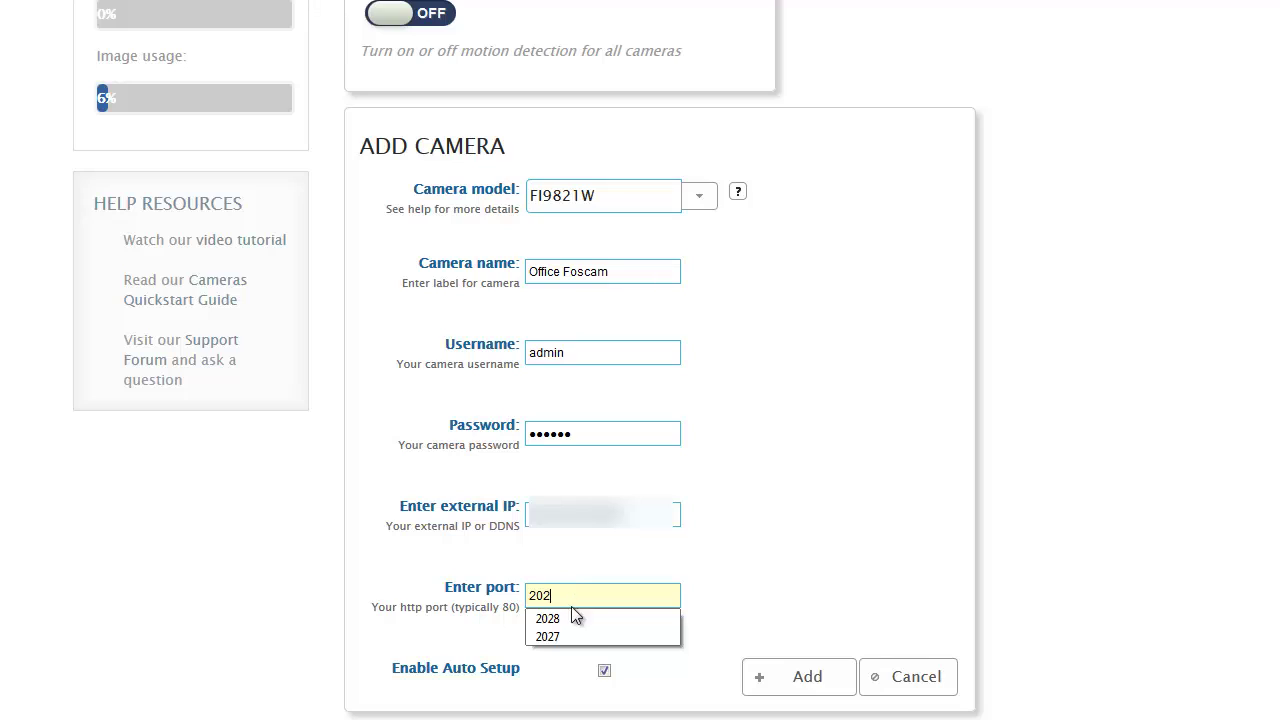
pyautogui.click(575, 633)
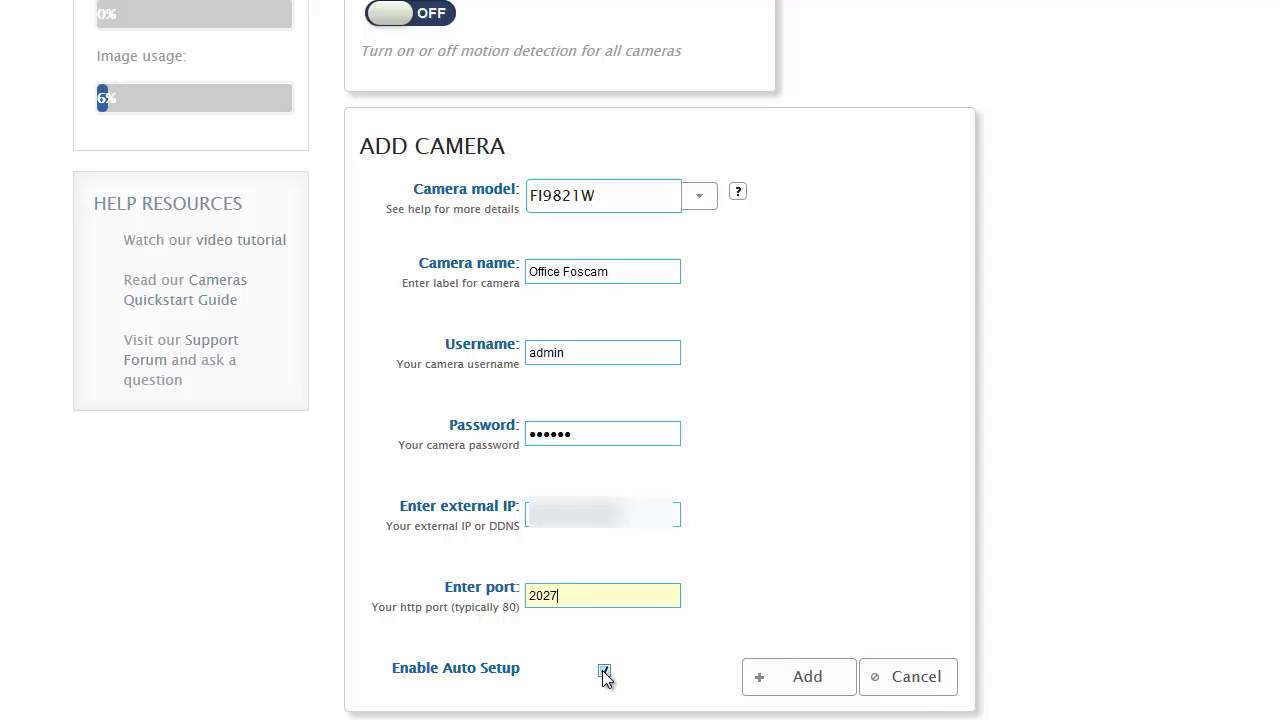
# Step: Submit the camera, then after the network setup error change the port from 2027 to 2028
pyautogui.click(795, 679)
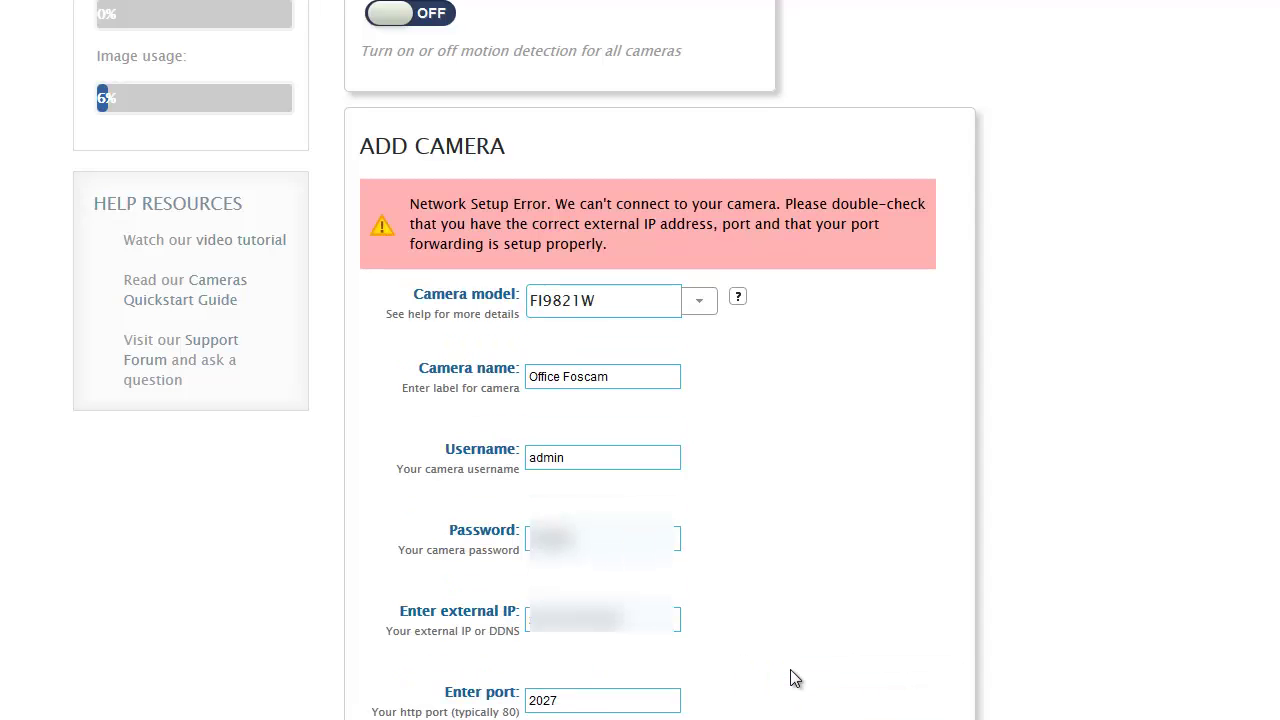
pyautogui.scroll(-2, 800, 535)
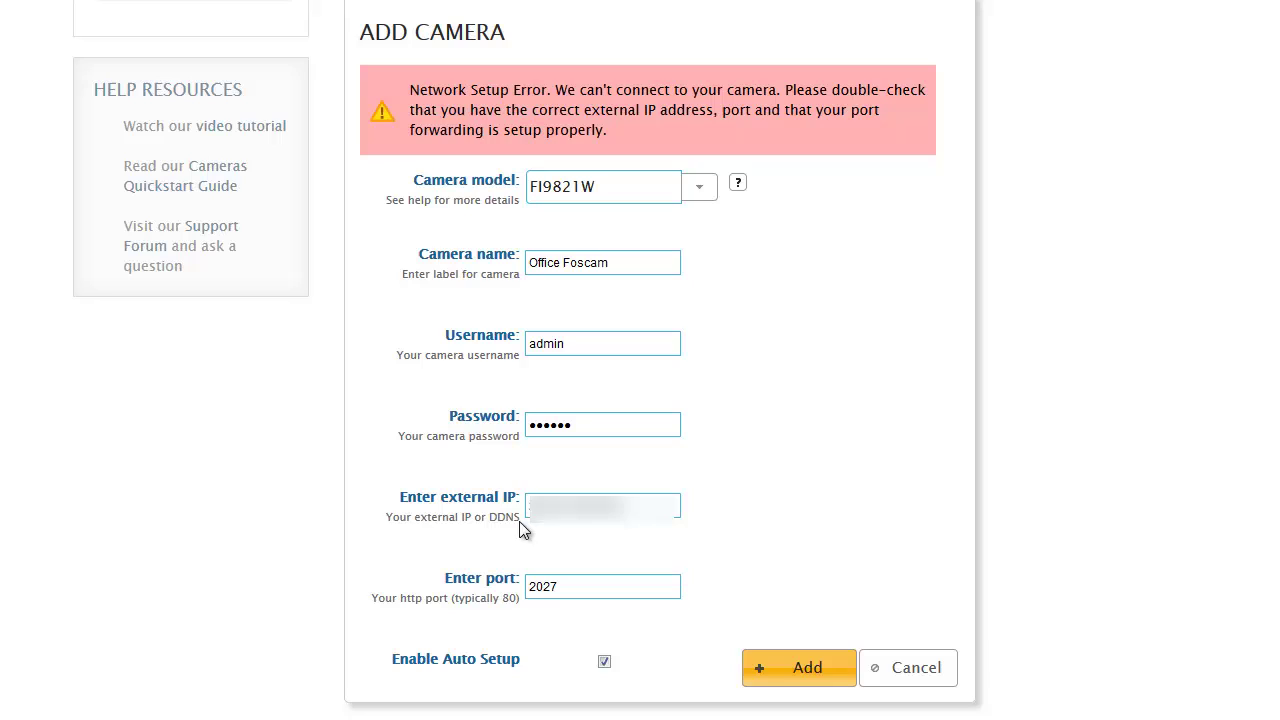
pyautogui.click(568, 586)
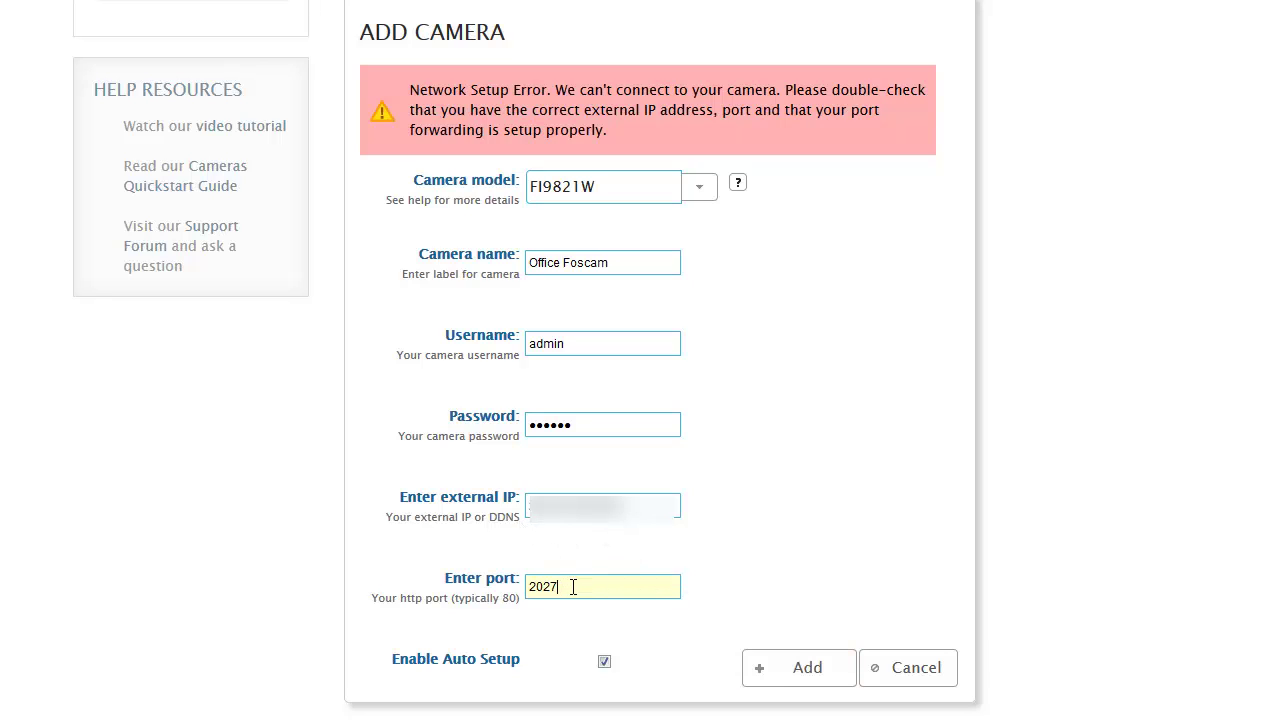
pyautogui.press('BackSpace')
pyautogui.write('8')
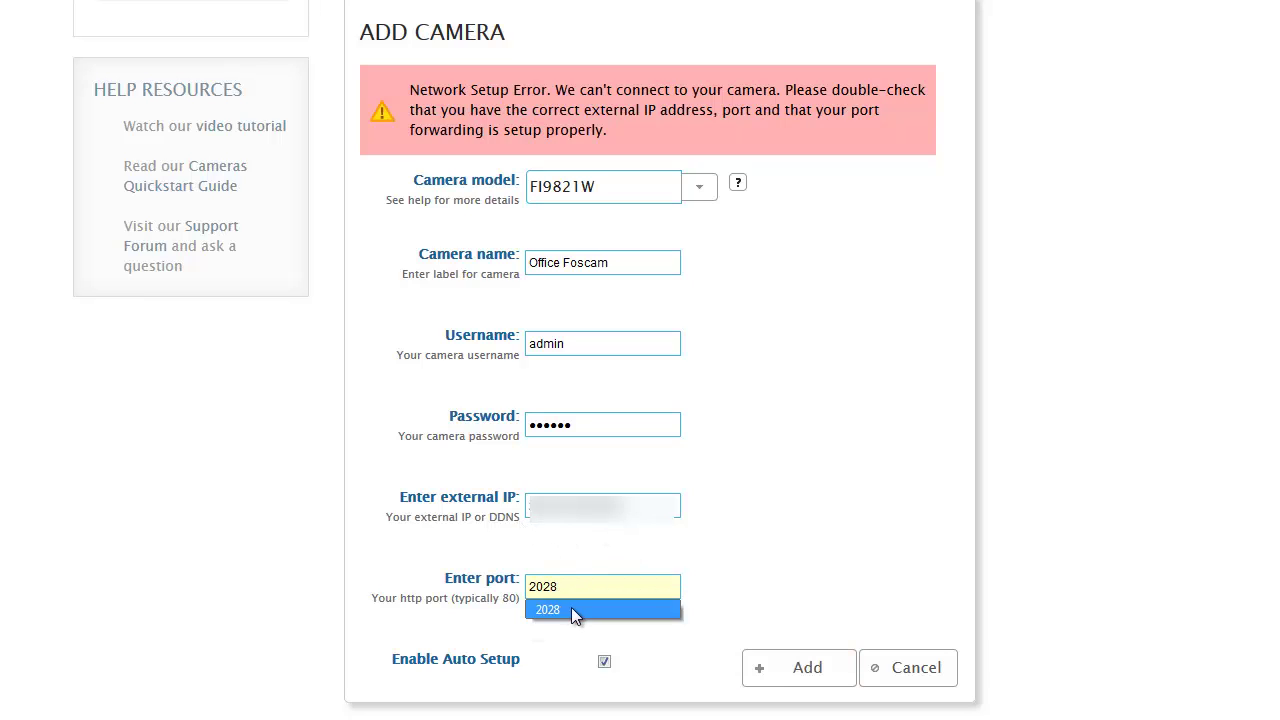
pyautogui.click(571, 609)
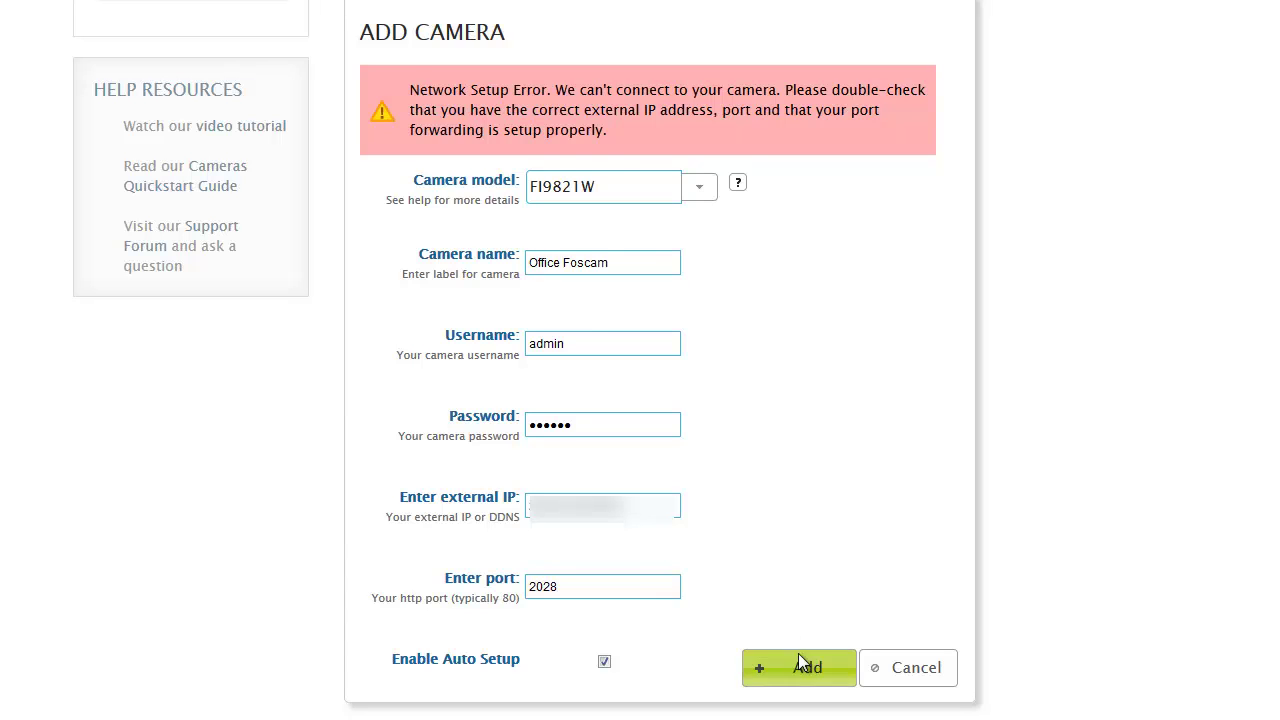
# Step: Resubmit Office Foscam with port 2028, then start adding a second Foscam camera and browse its model list
pyautogui.click(799, 656)
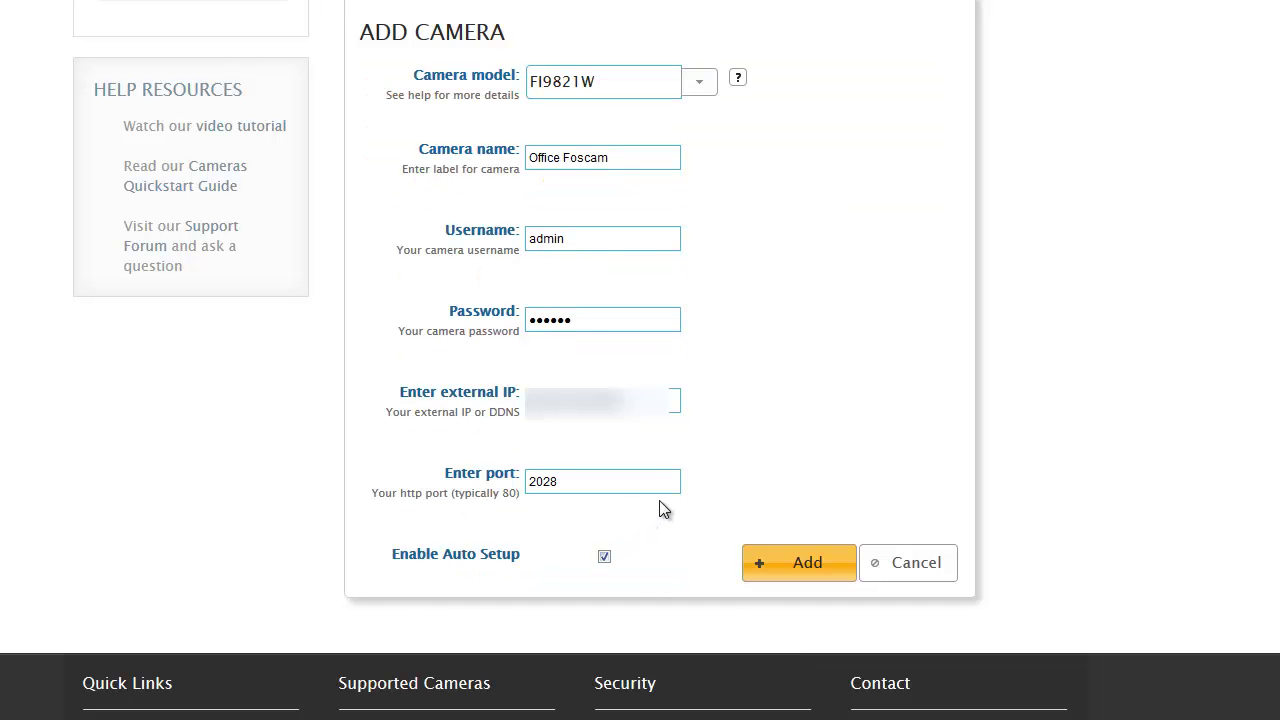
pyautogui.scroll(3, 670, 520)
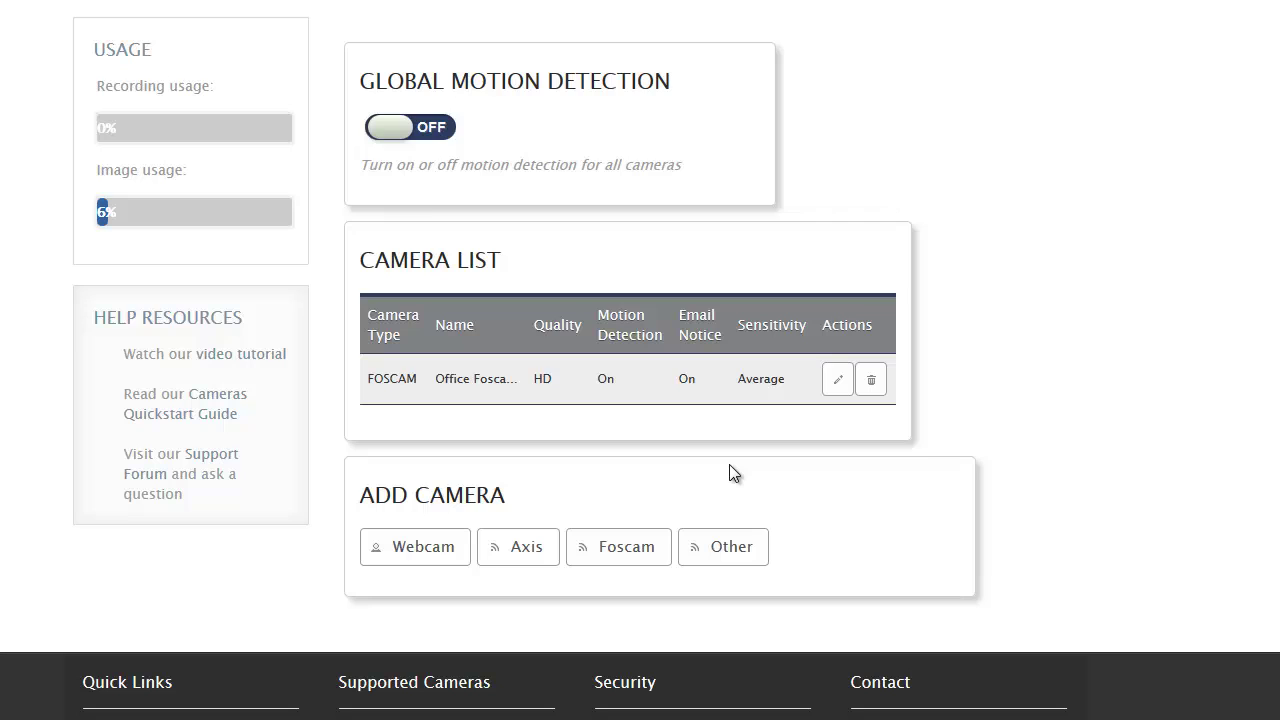
pyautogui.click(643, 549)
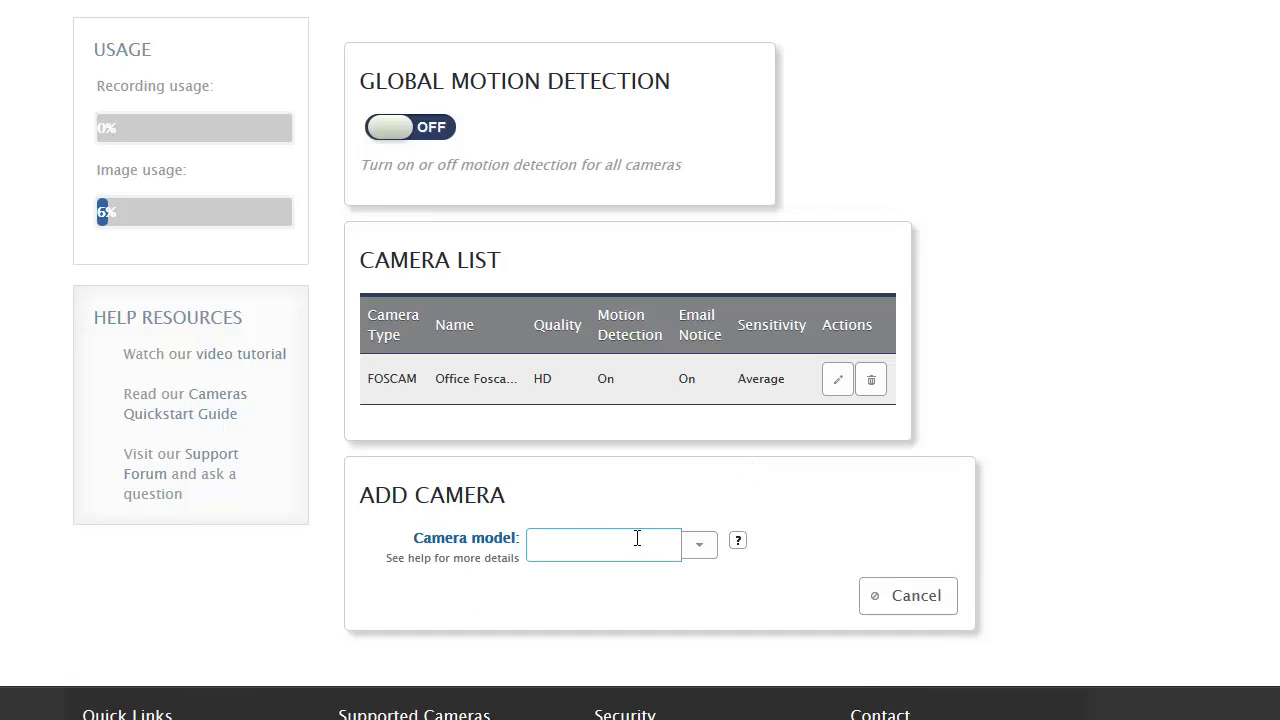
pyautogui.click(700, 545)
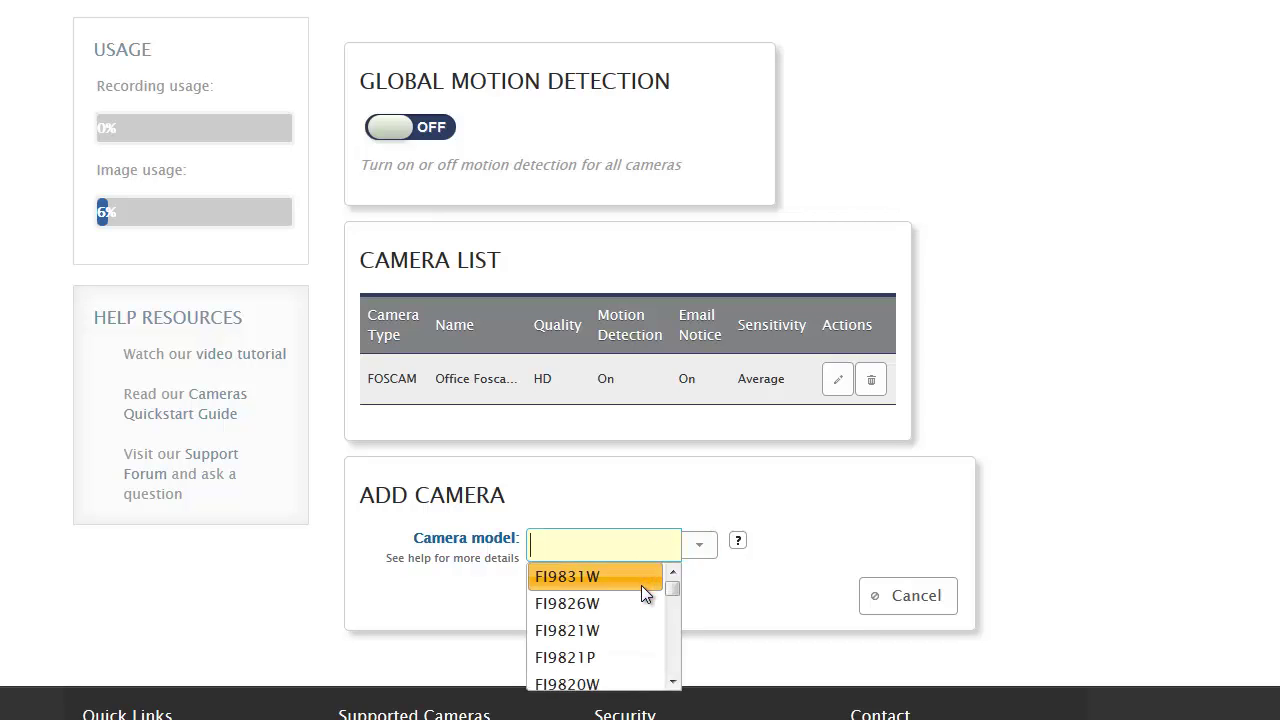
pyautogui.scroll(-1, 641, 585)
pyautogui.scroll(-3, 641, 585)
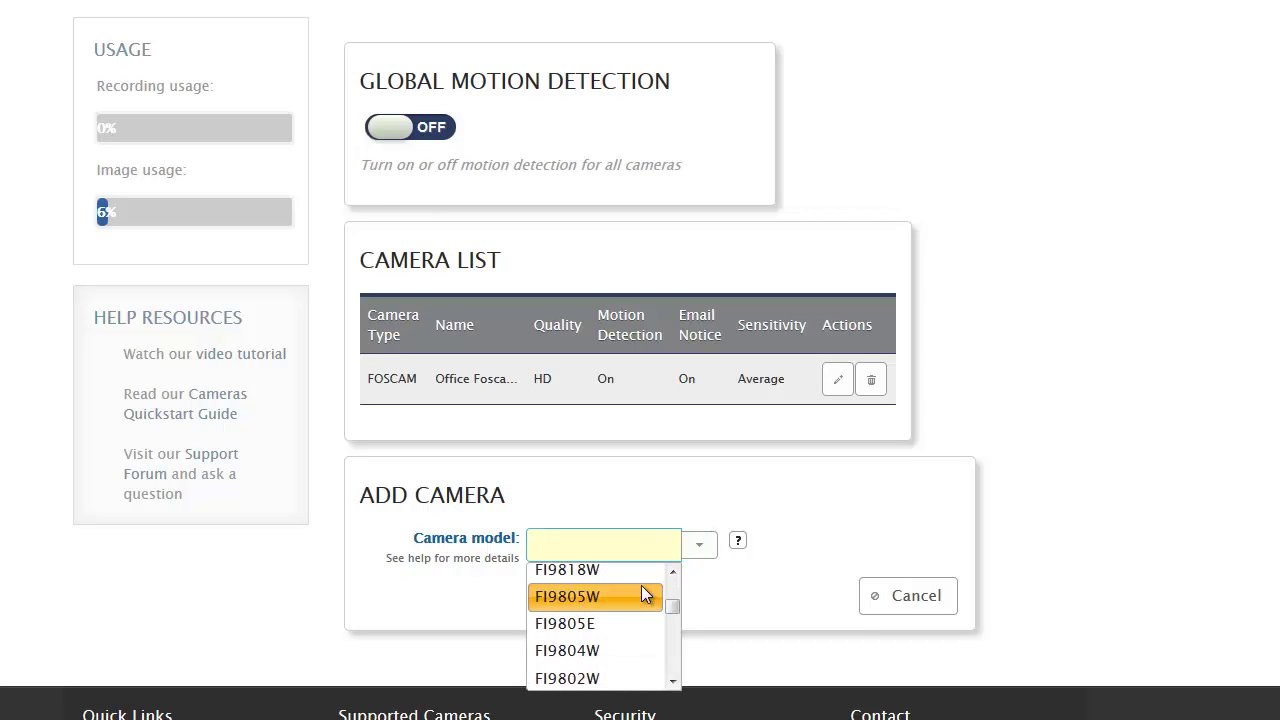
pyautogui.scroll(-2, 641, 585)
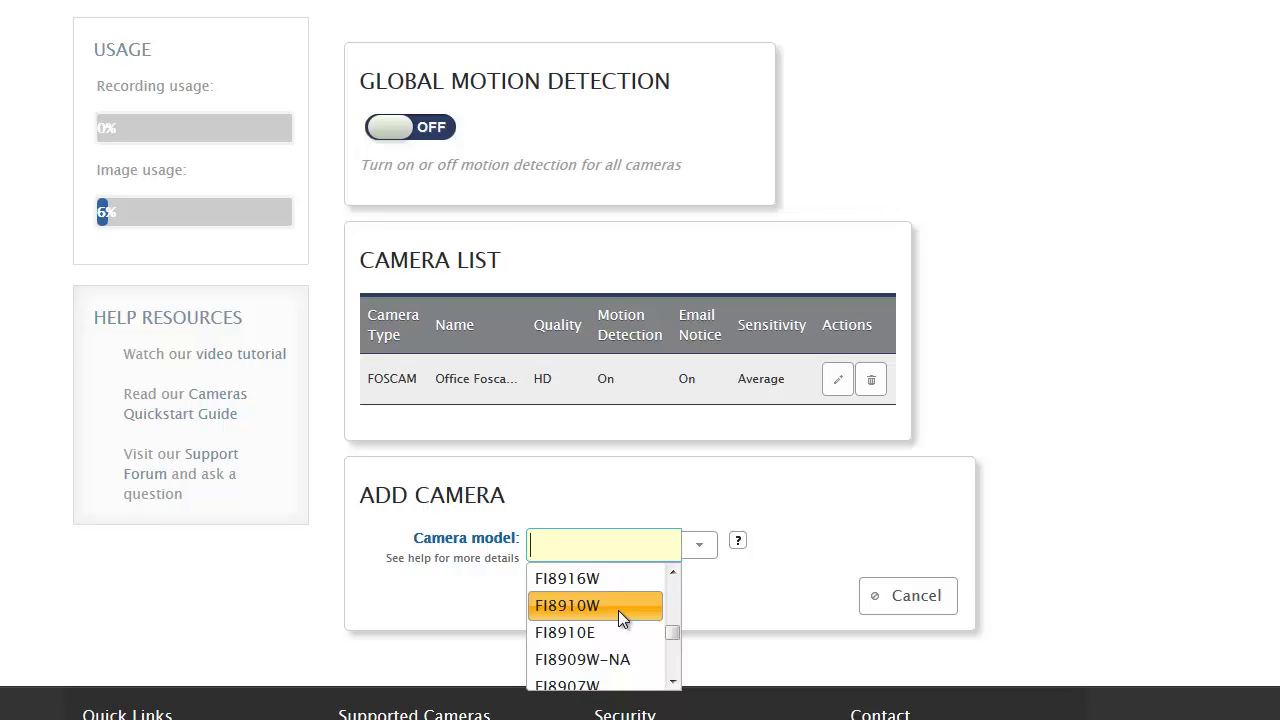
# Step: Choose FI8910W as the second camera's model
pyautogui.click(618, 606)
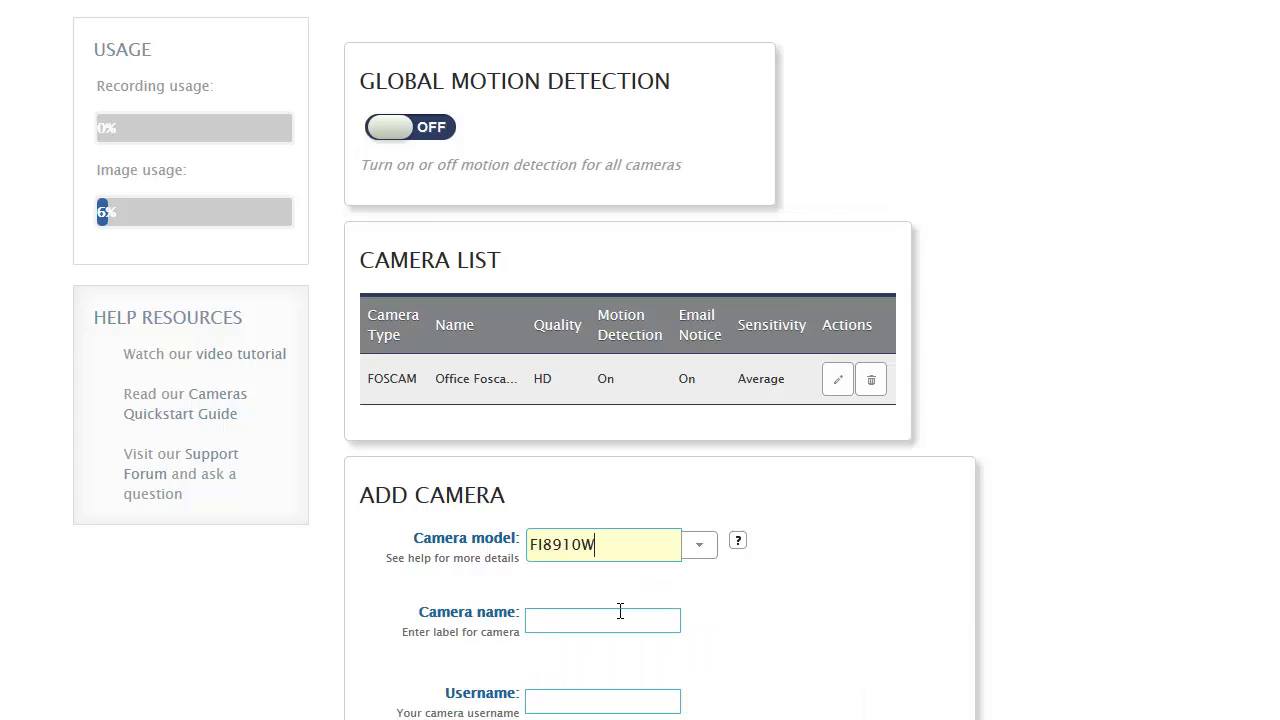
pyautogui.scroll(-1, 340, 456)
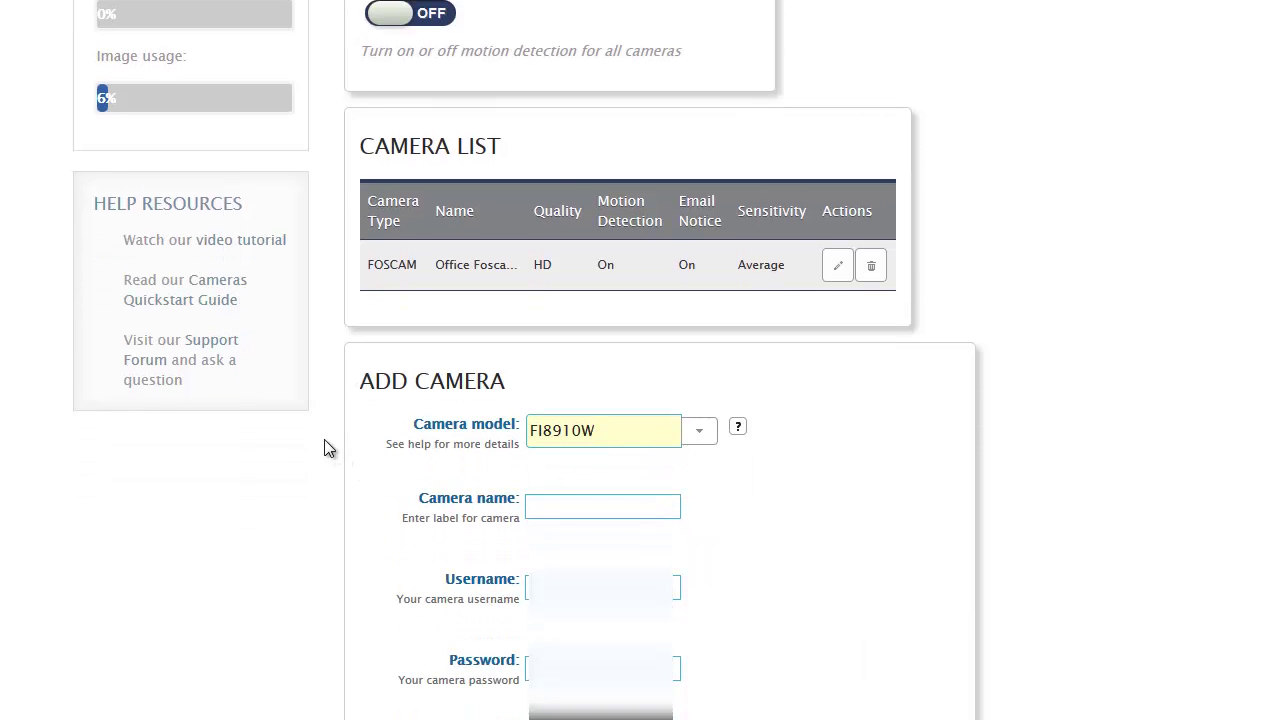
pyautogui.scroll(-1, 325, 447)
pyautogui.scroll(-1, 325, 447)
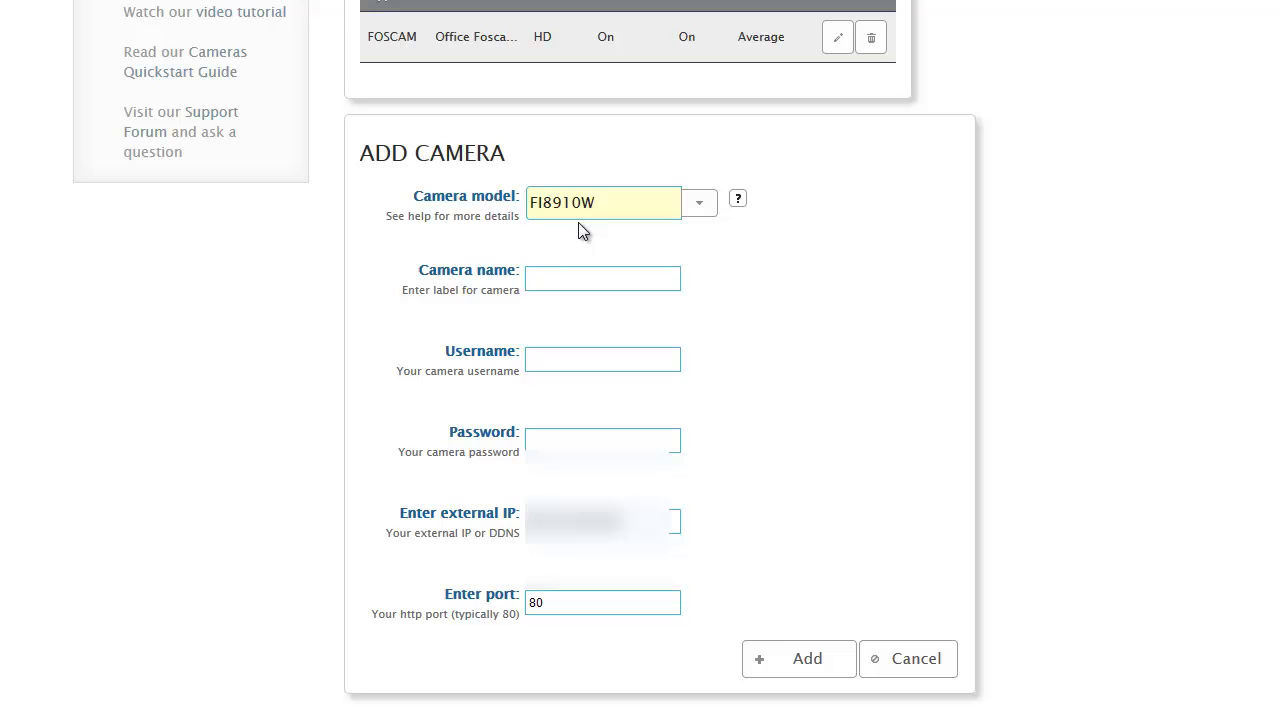
# Step: Name the camera 'Office Foscam 2' and enter its username and password
pyautogui.click(566, 279)
pyautogui.write('off')
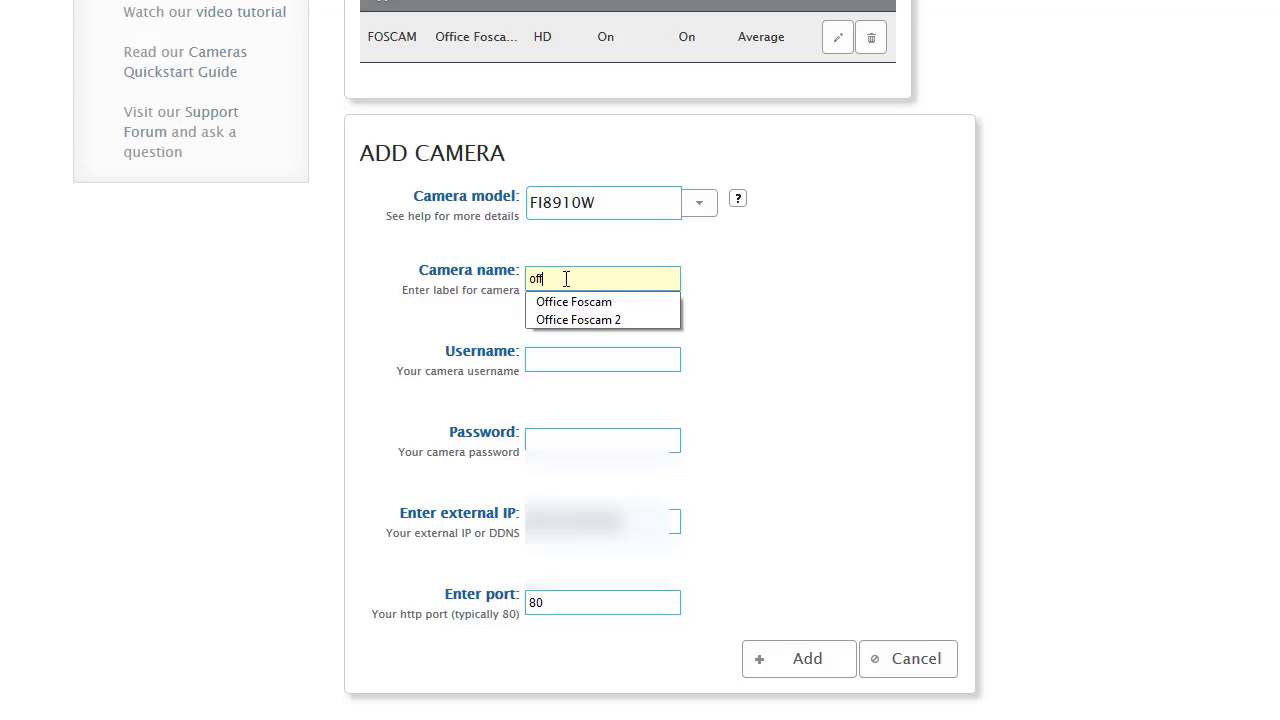
pyautogui.click(577, 319)
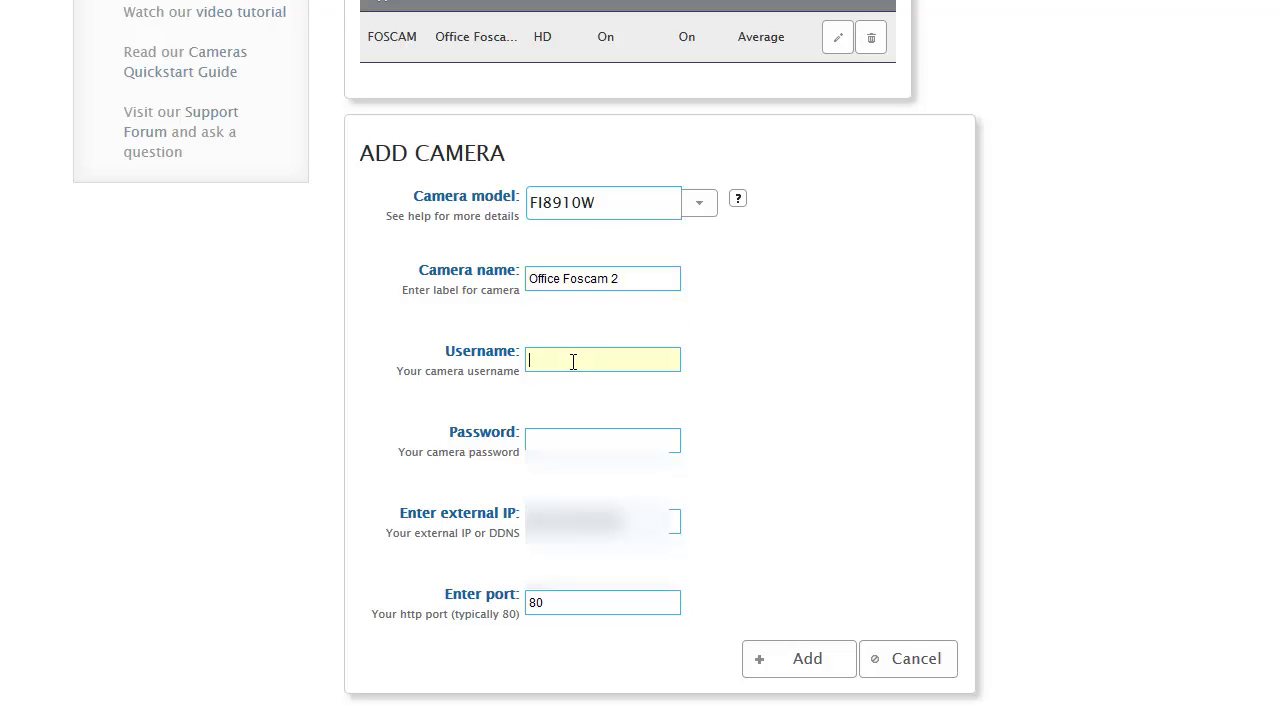
pyautogui.write('admin')
pyautogui.press('Tab')
pyautogui.write('•••••••')
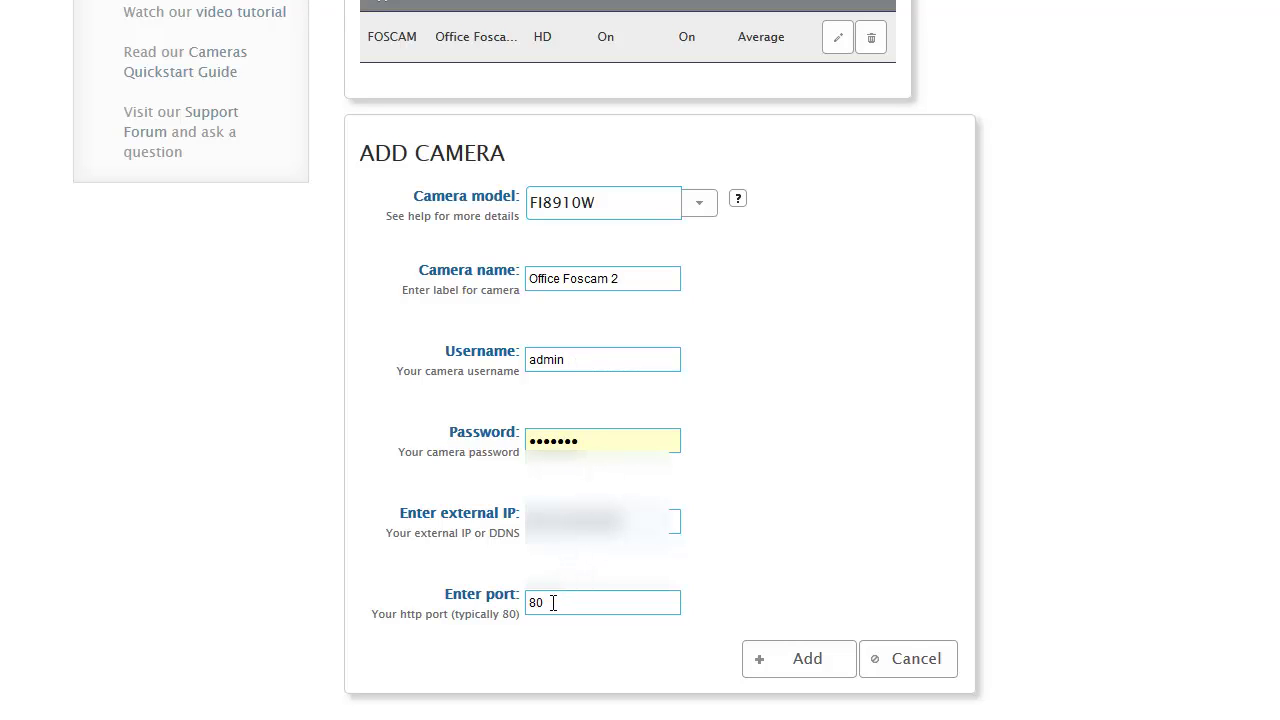
# Step: Replace the port 80 with 1554
pyautogui.doubleClick(530, 601)
pyautogui.write('1554')
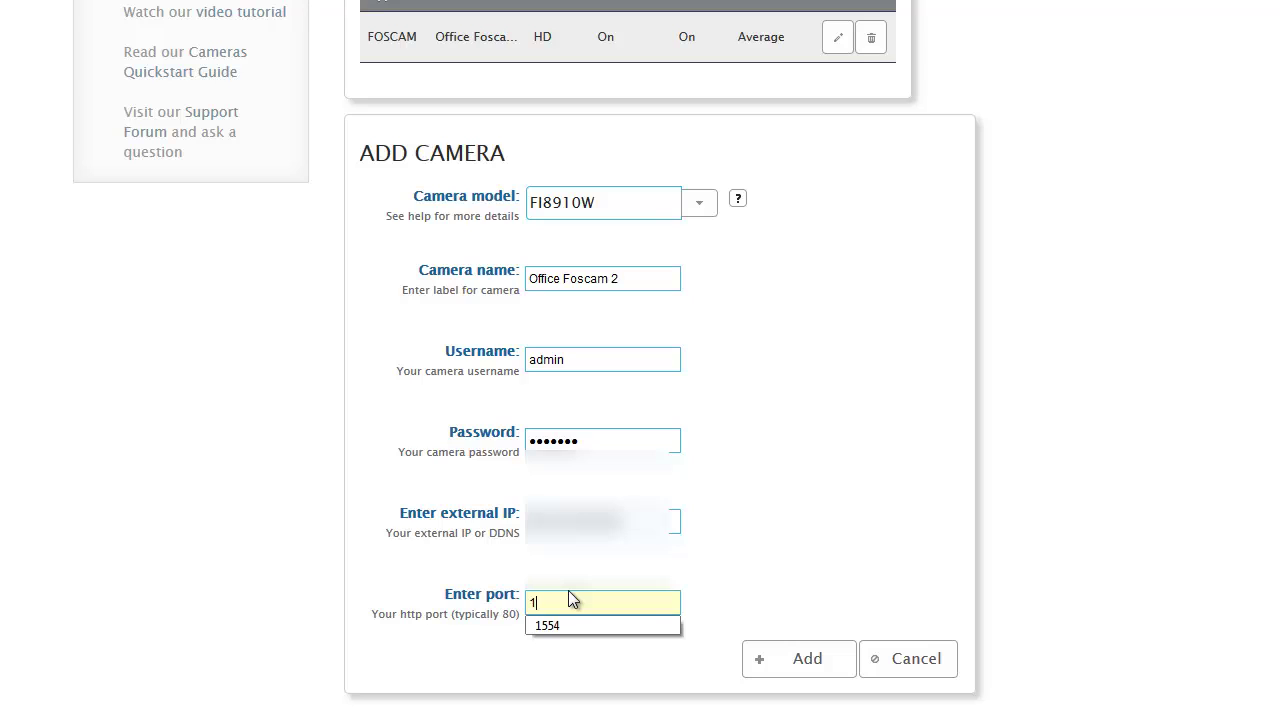
pyautogui.click(562, 630)
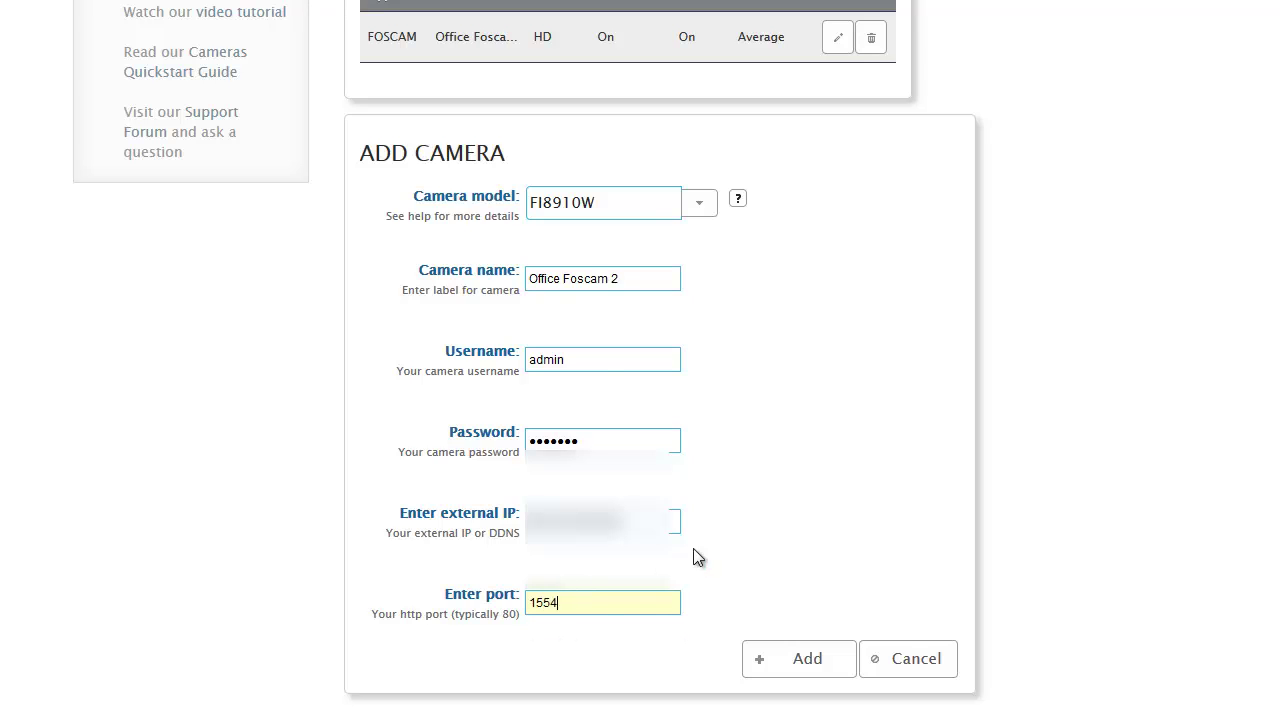
# Step: Add Office Foscam 2 to the account and select the FTP server address in the credentials popup
pyautogui.click(810, 660)
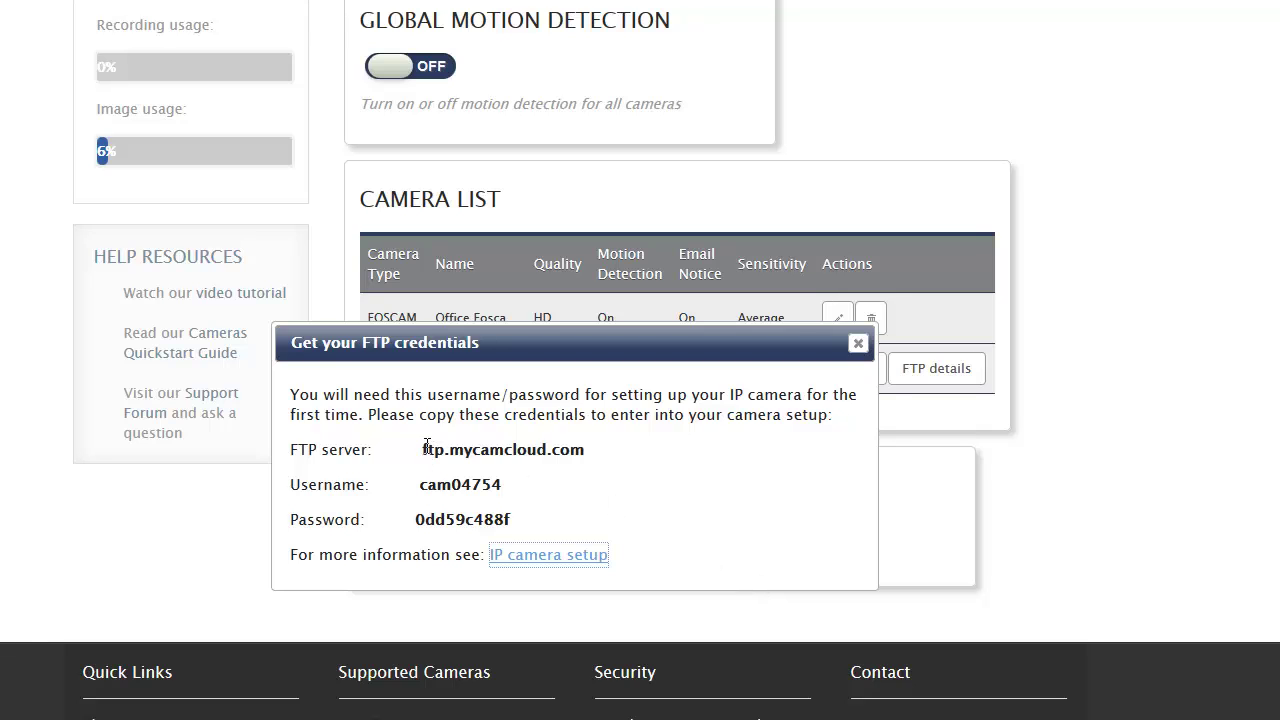
pyautogui.moveTo(427, 449); pyautogui.dragTo(572, 449)
pyautogui.click(558, 449)
# Step: Dismiss the FTP credentials popup and return to the top of the camera list
pyautogui.click(858, 343)
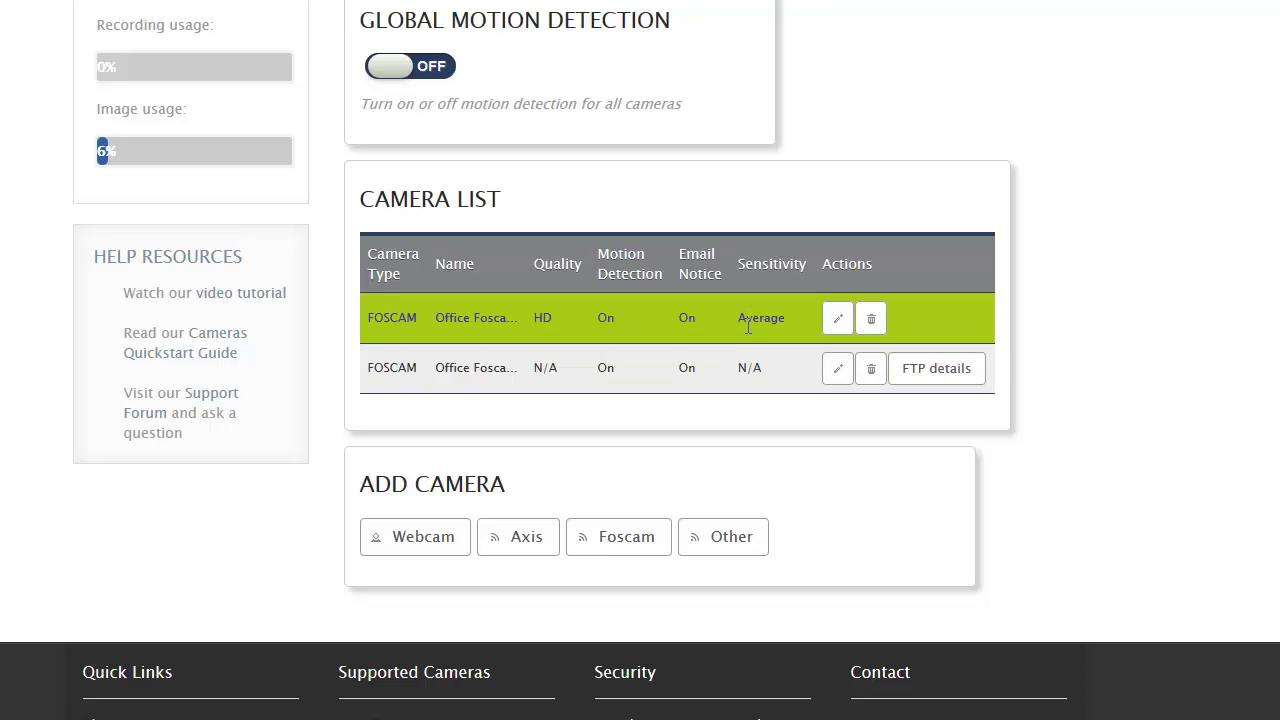
pyautogui.scroll(3, 740, 350)
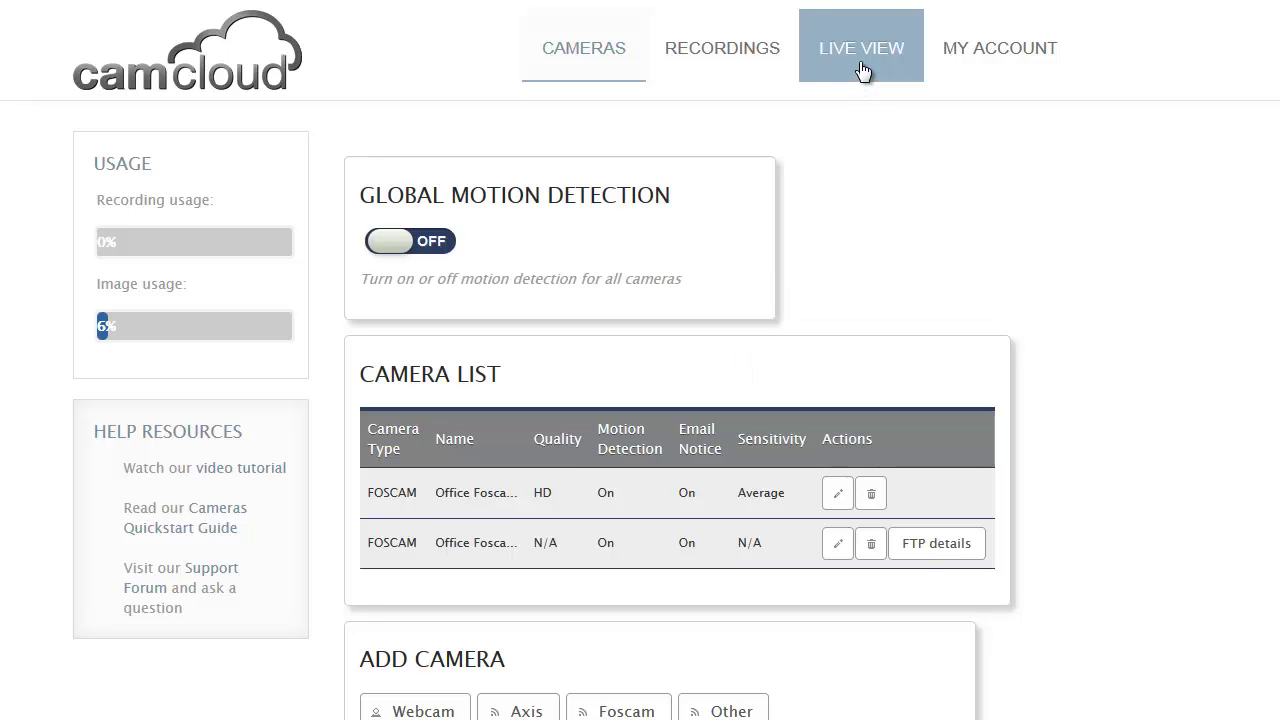
# Step: In Live View, switch on the Office Foscam and Office Foscam 2 feeds
pyautogui.click(862, 70)
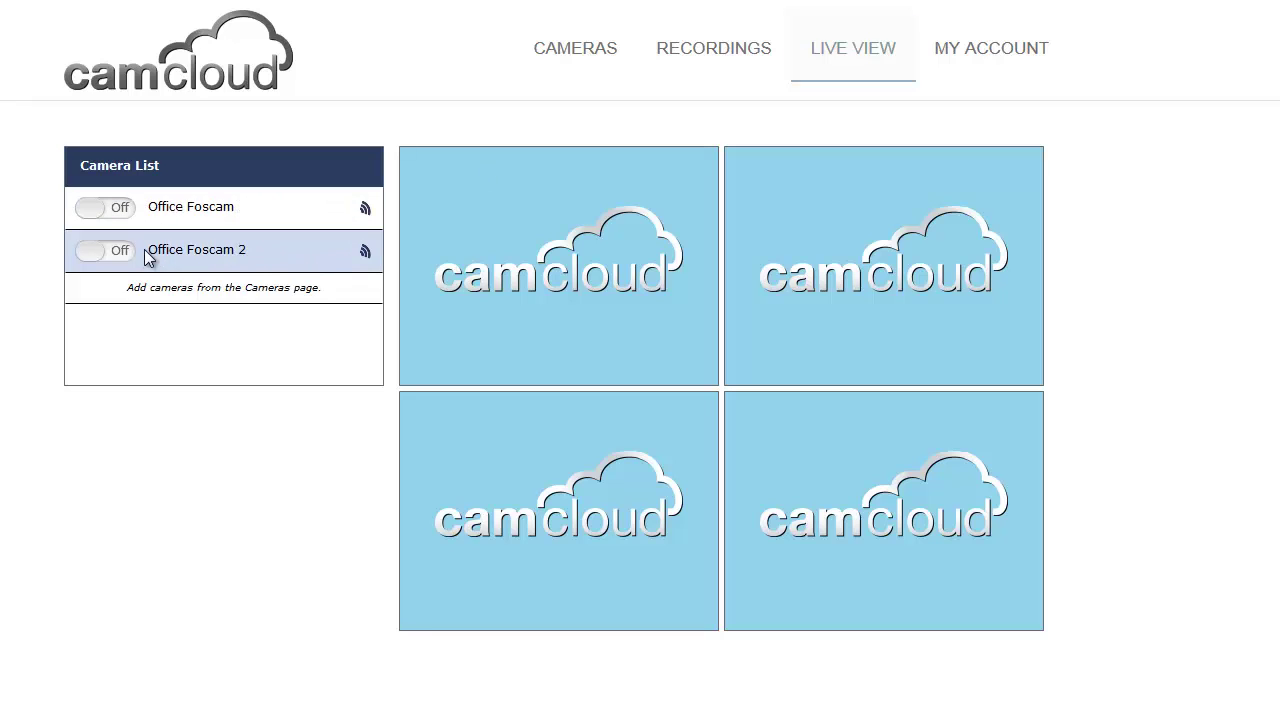
pyautogui.click(121, 211)
pyautogui.click(113, 248)
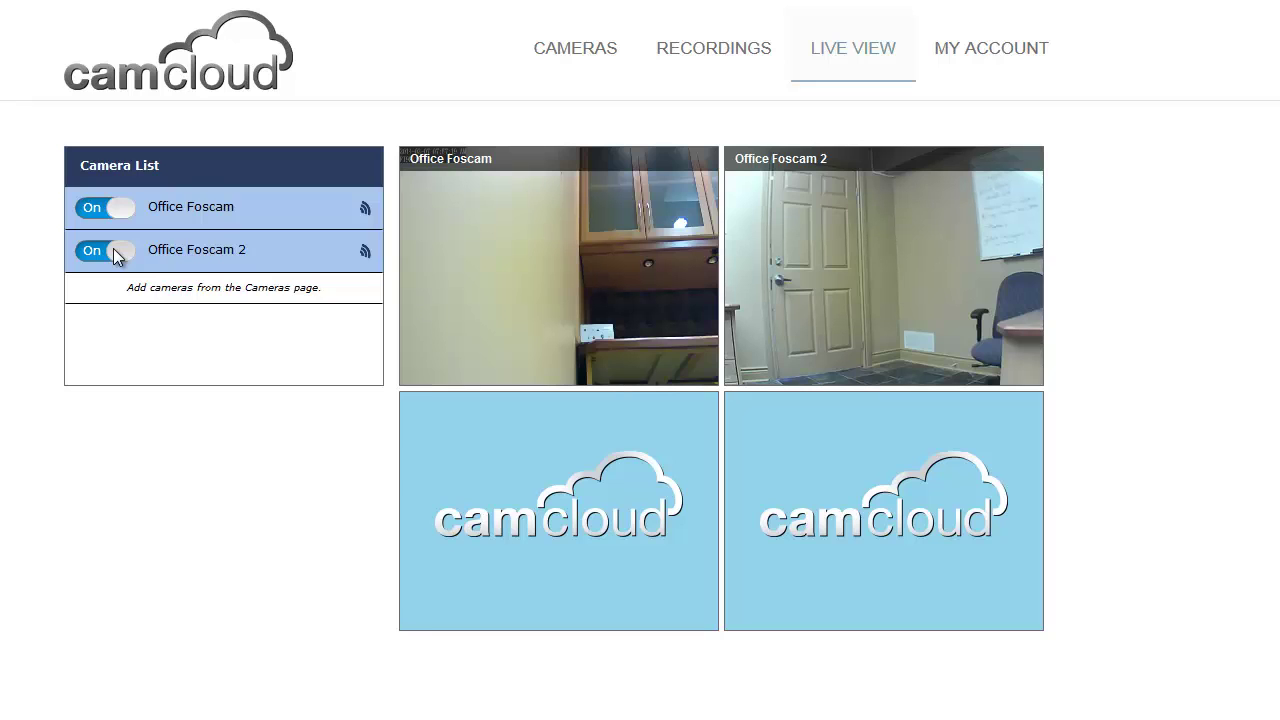
# Step: Enlarge and restore each camera feed, then switch both feeds off
pyautogui.click(462, 248)
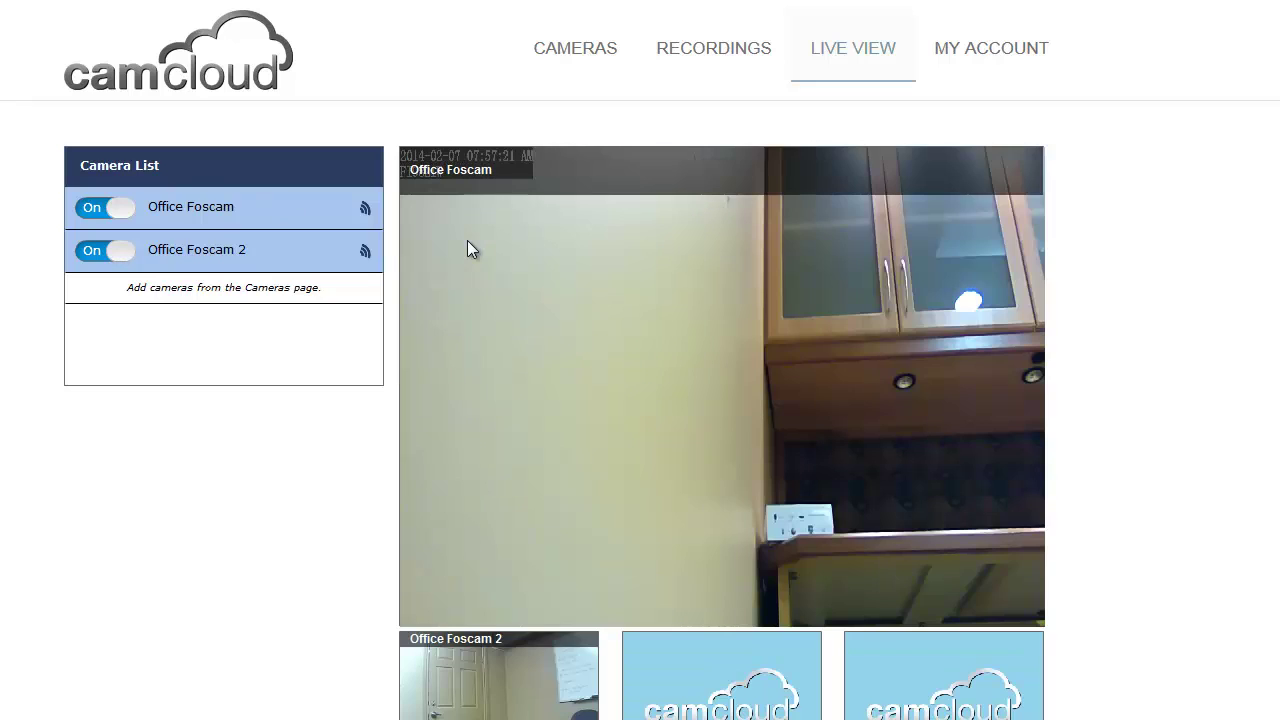
pyautogui.click(503, 300)
pyautogui.click(826, 259)
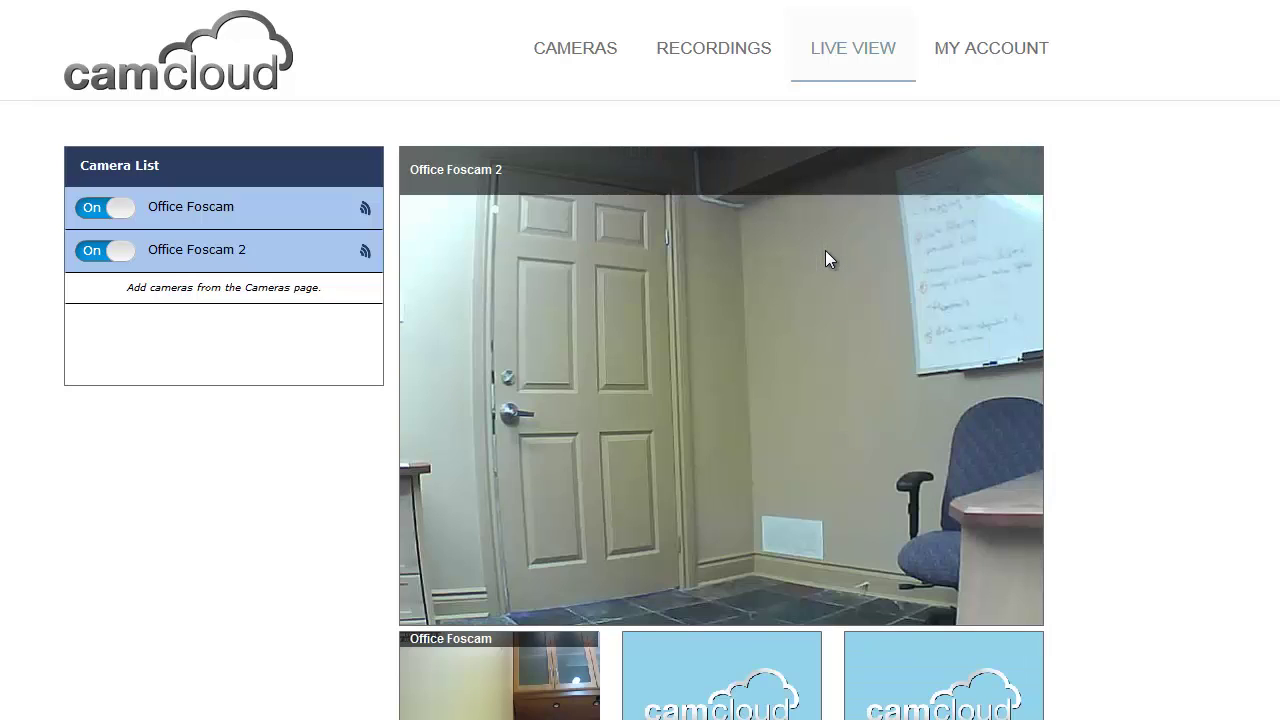
pyautogui.click(826, 259)
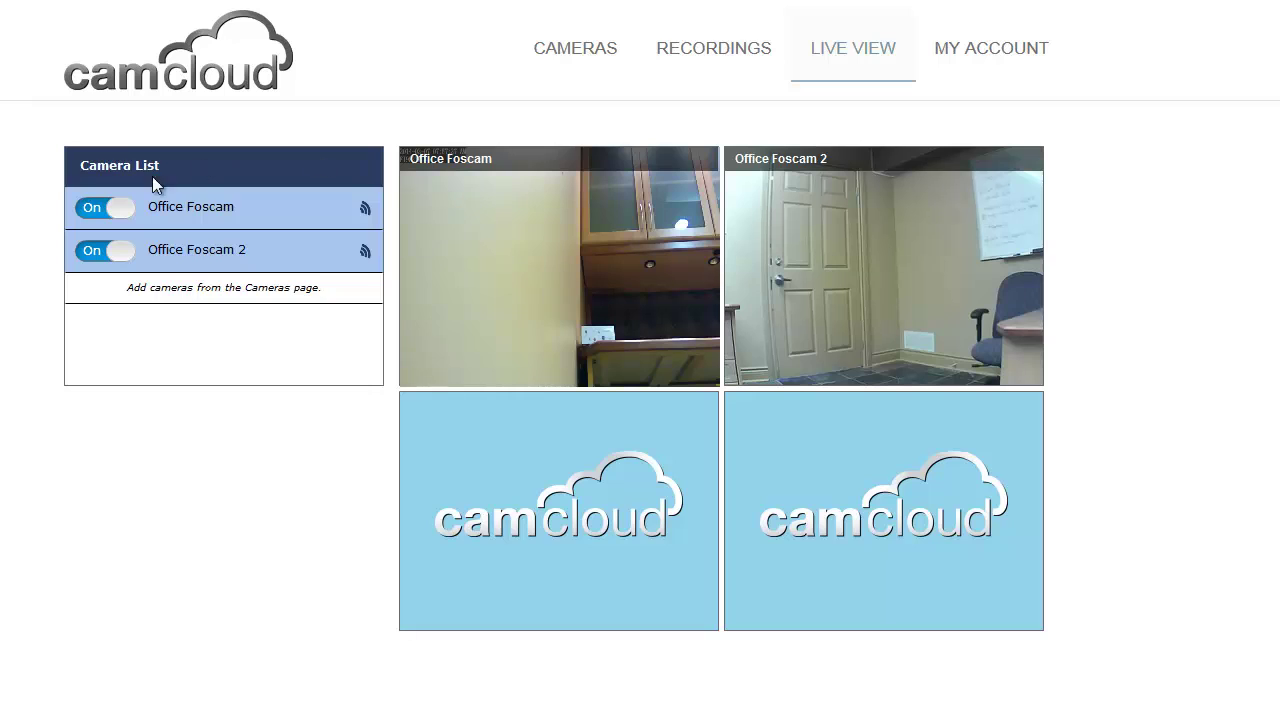
pyautogui.click(105, 212)
pyautogui.click(94, 254)
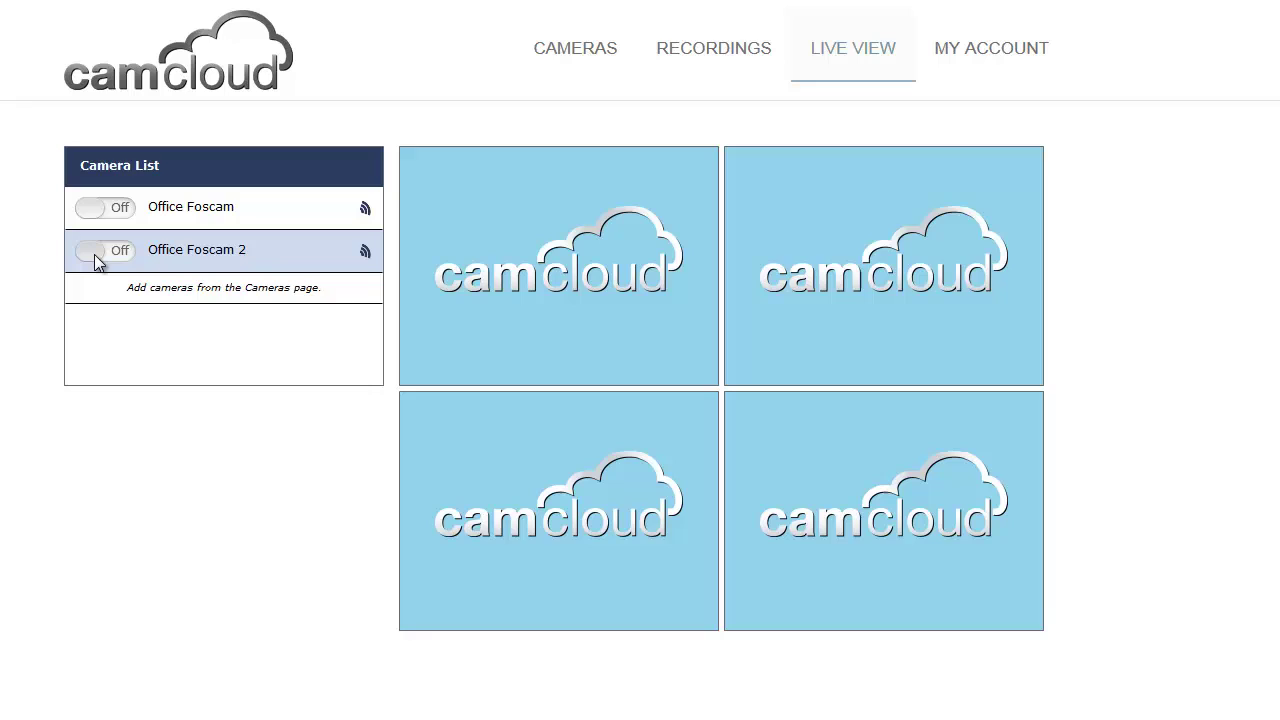
# Step: Go back to the Cameras page and switch Global Motion Detection to ON
pyautogui.click(563, 62)
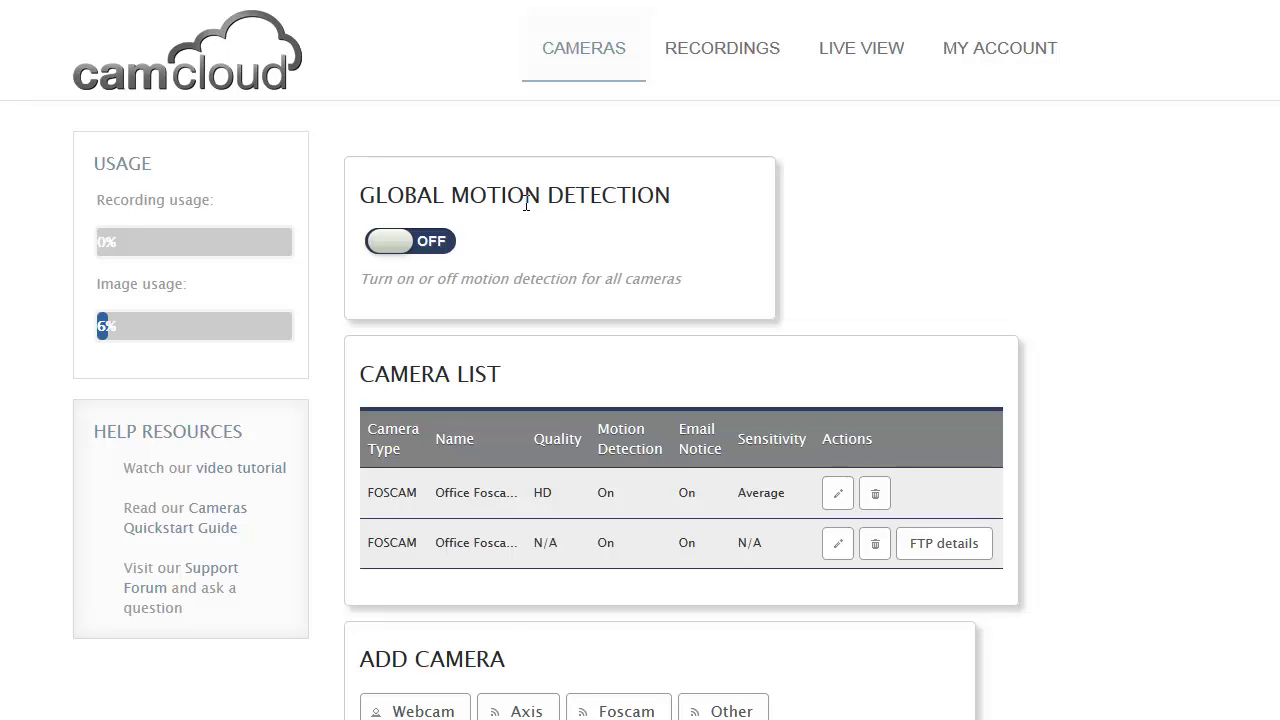
pyautogui.click(398, 250)
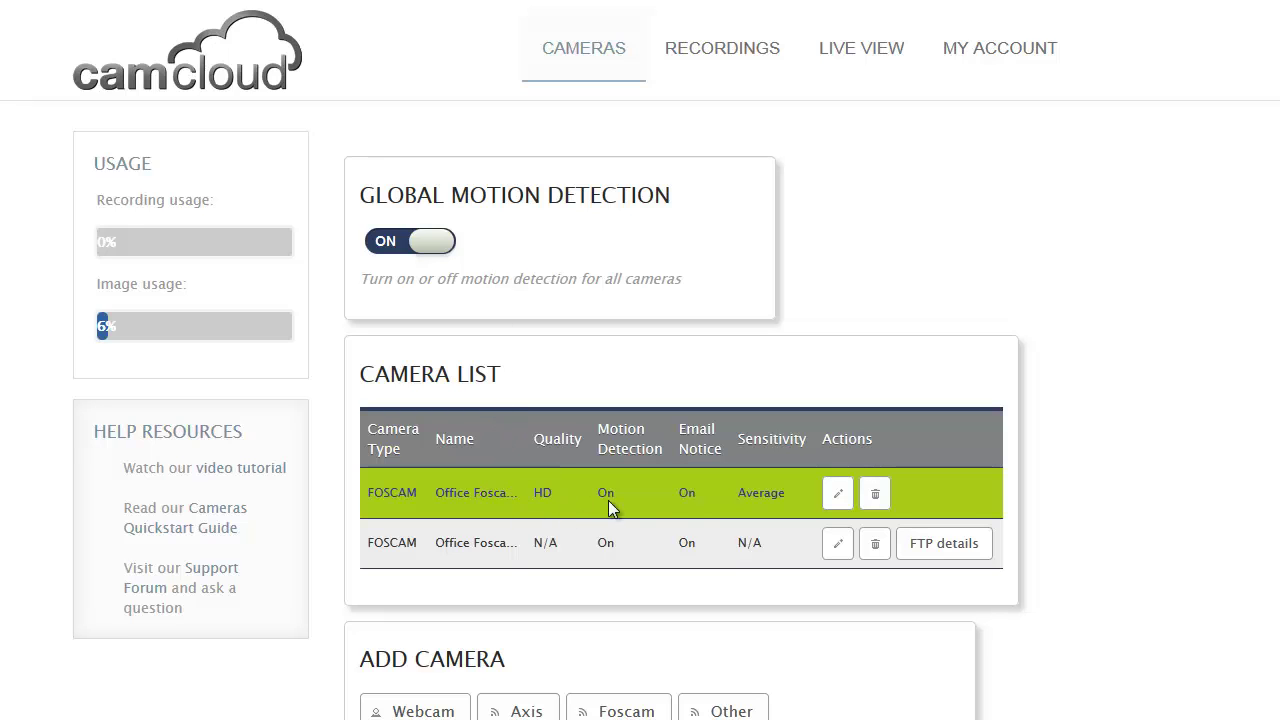
# Step: Change the Office Foscam camera's capture mode to Video and apply the settings
pyautogui.click(838, 494)
pyautogui.scroll(-2, 729, 451)
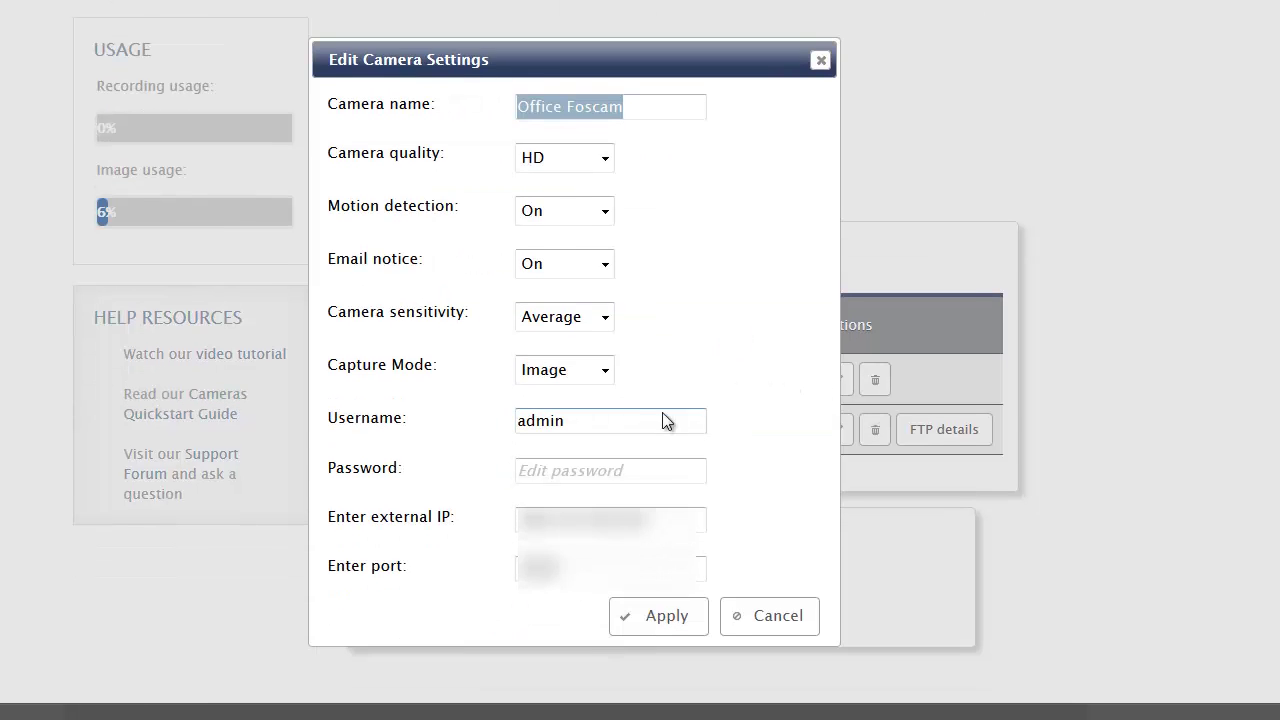
pyautogui.click(604, 370)
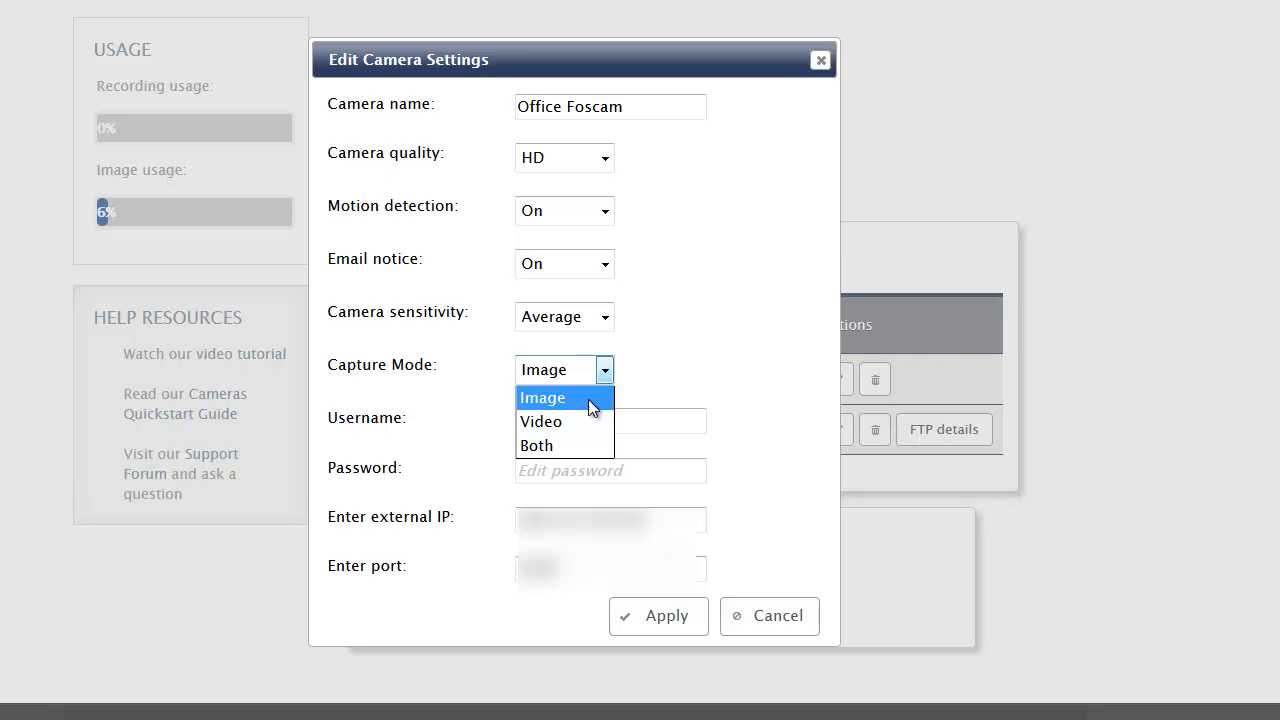
pyautogui.click(576, 421)
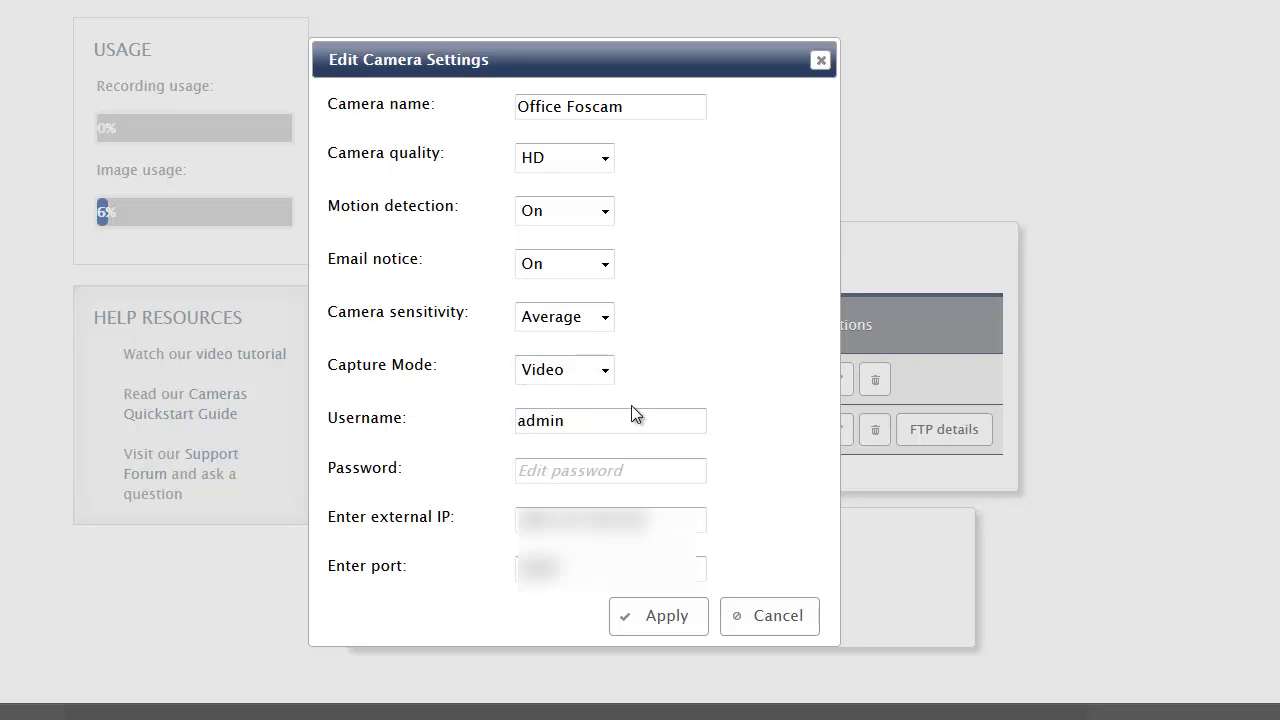
pyautogui.click(667, 618)
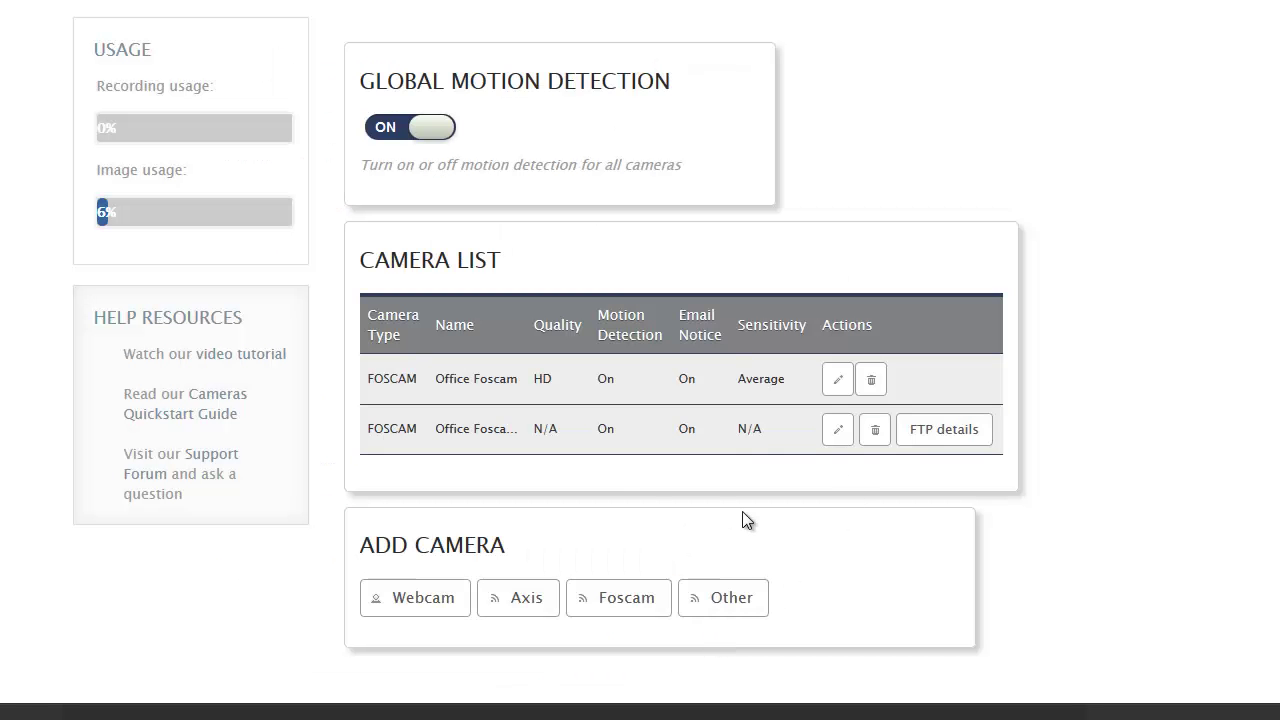
pyautogui.scroll(2, 742, 511)
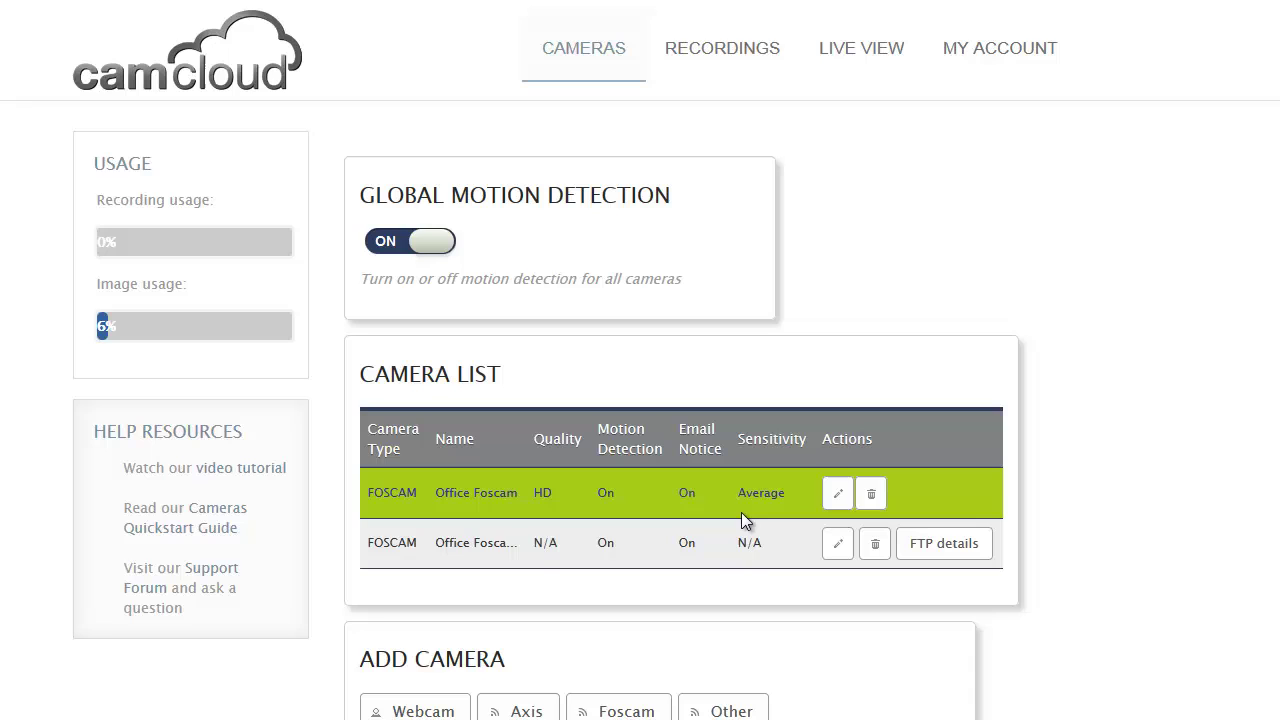
pyautogui.click(728, 68)
pyautogui.click(429, 390)
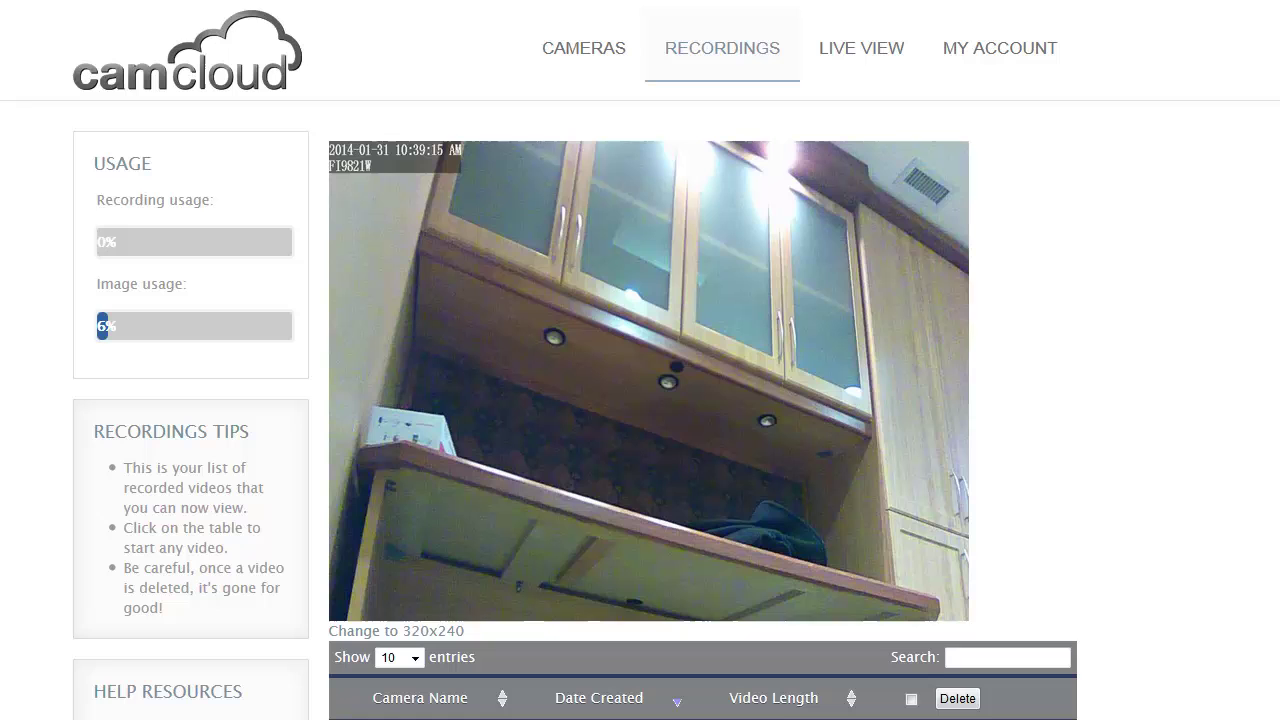
pyautogui.scroll(-1, 455, 665)
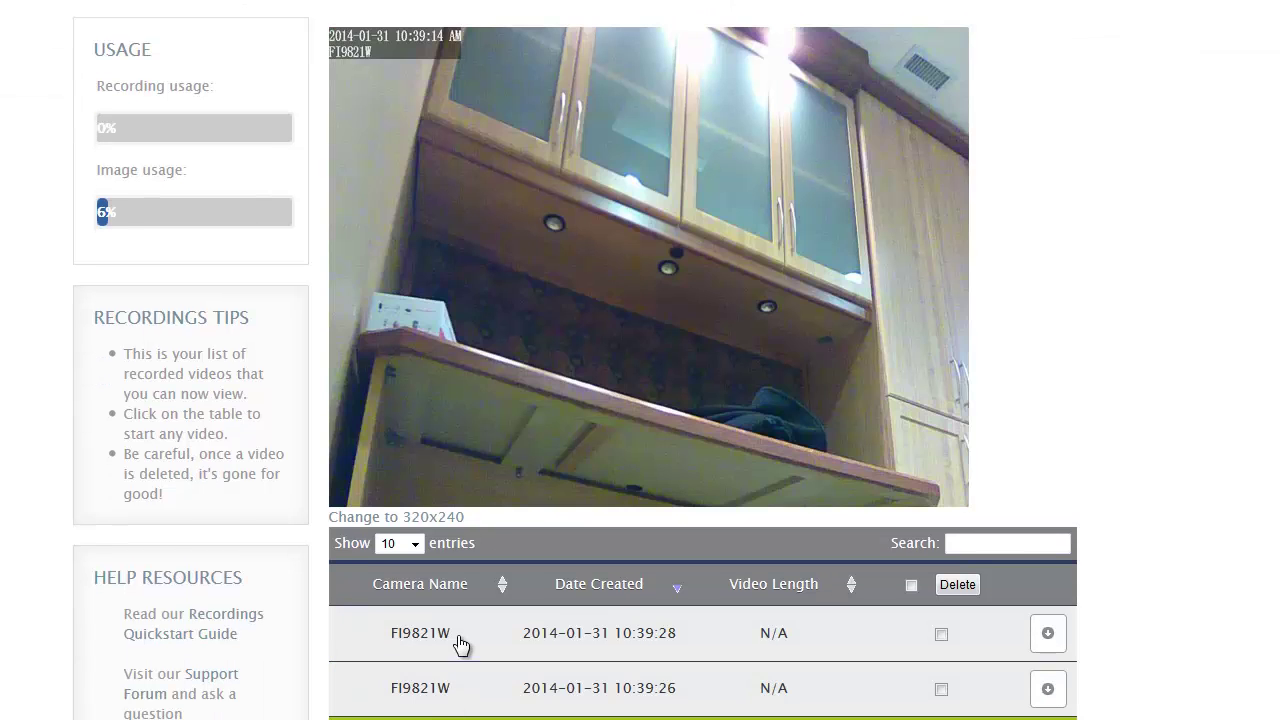
pyautogui.click(460, 645)
pyautogui.scroll(1, 470, 600)
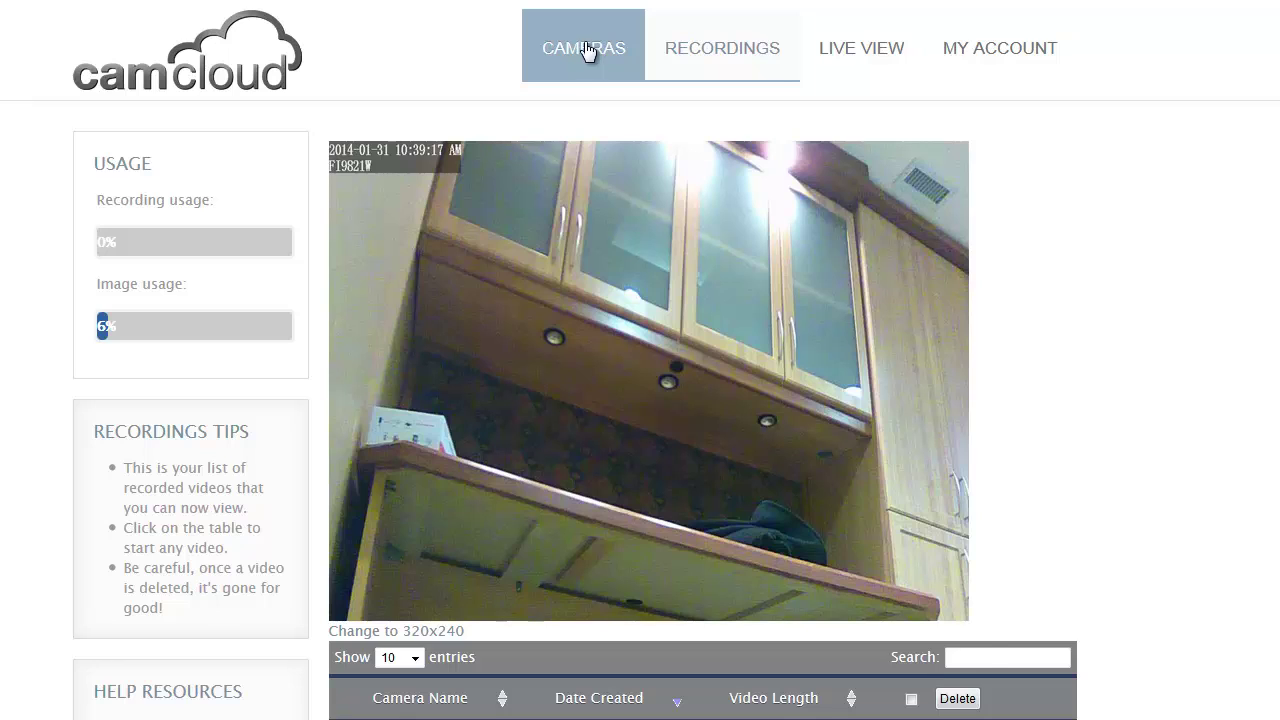
pyautogui.click(588, 52)
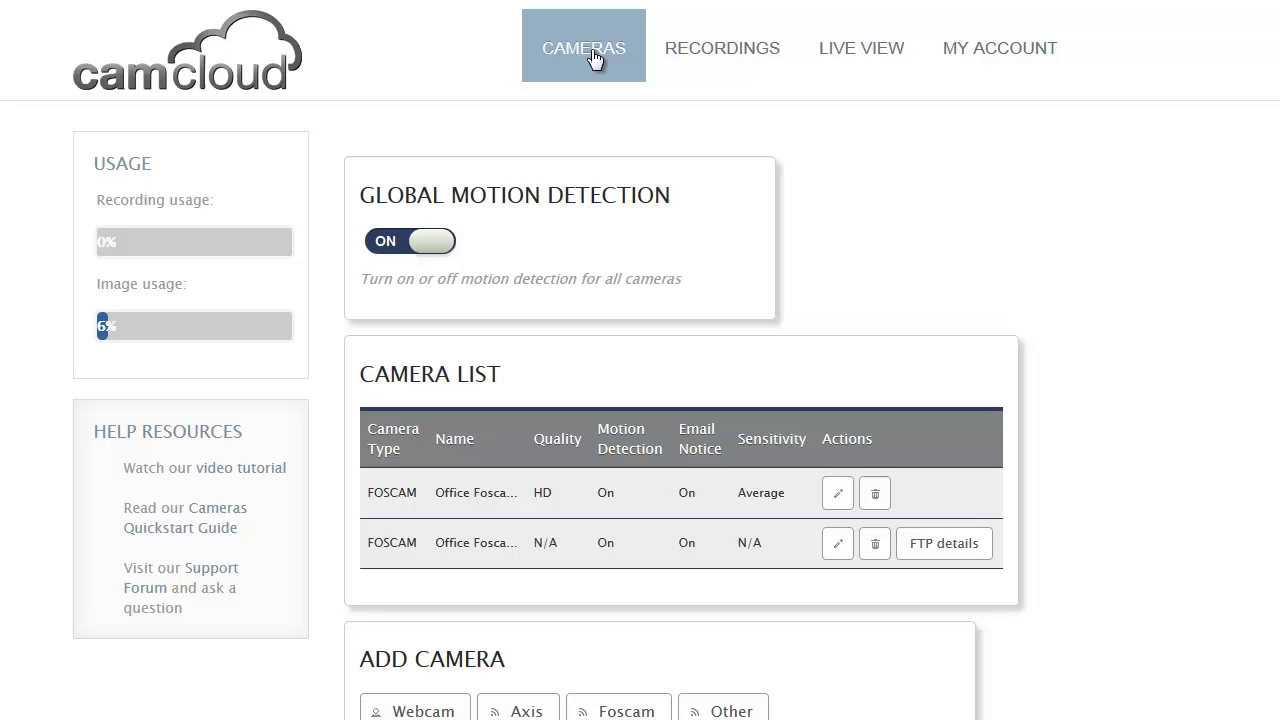